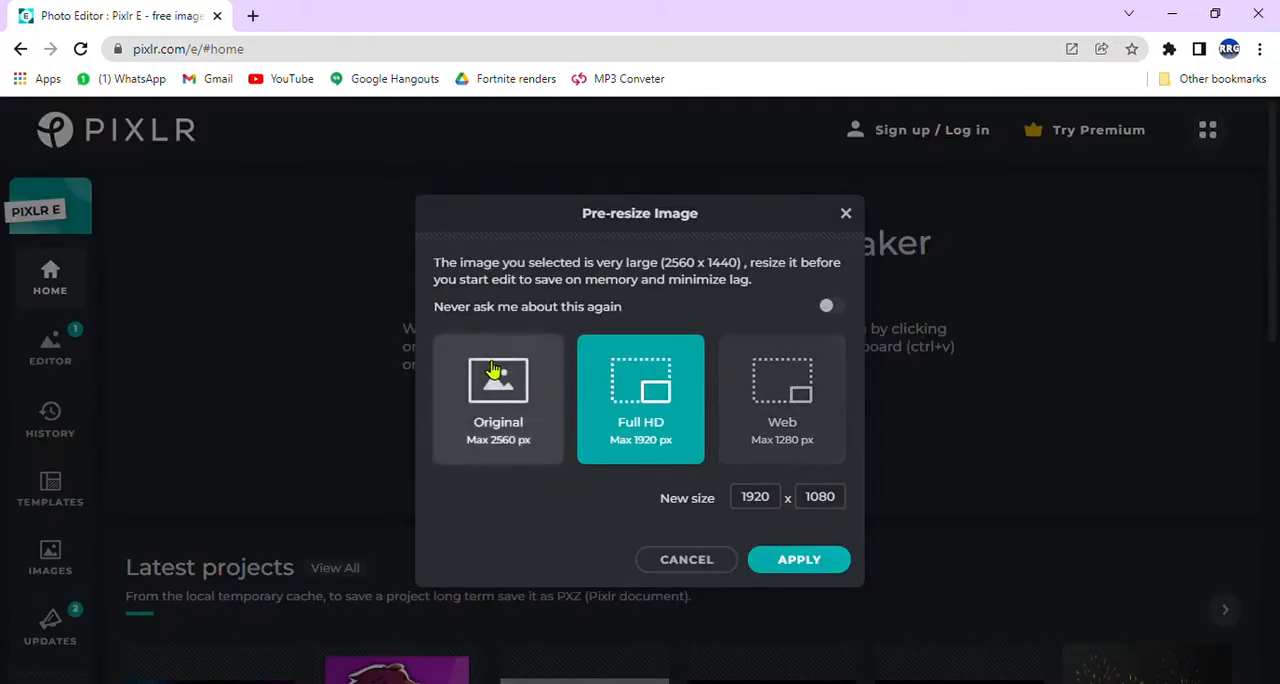
# Step: Open the YouTube banner template grid at its original 2560 px size and show the Background layer's settings
pyautogui.click(500, 377)
pyautogui.click(831, 568)
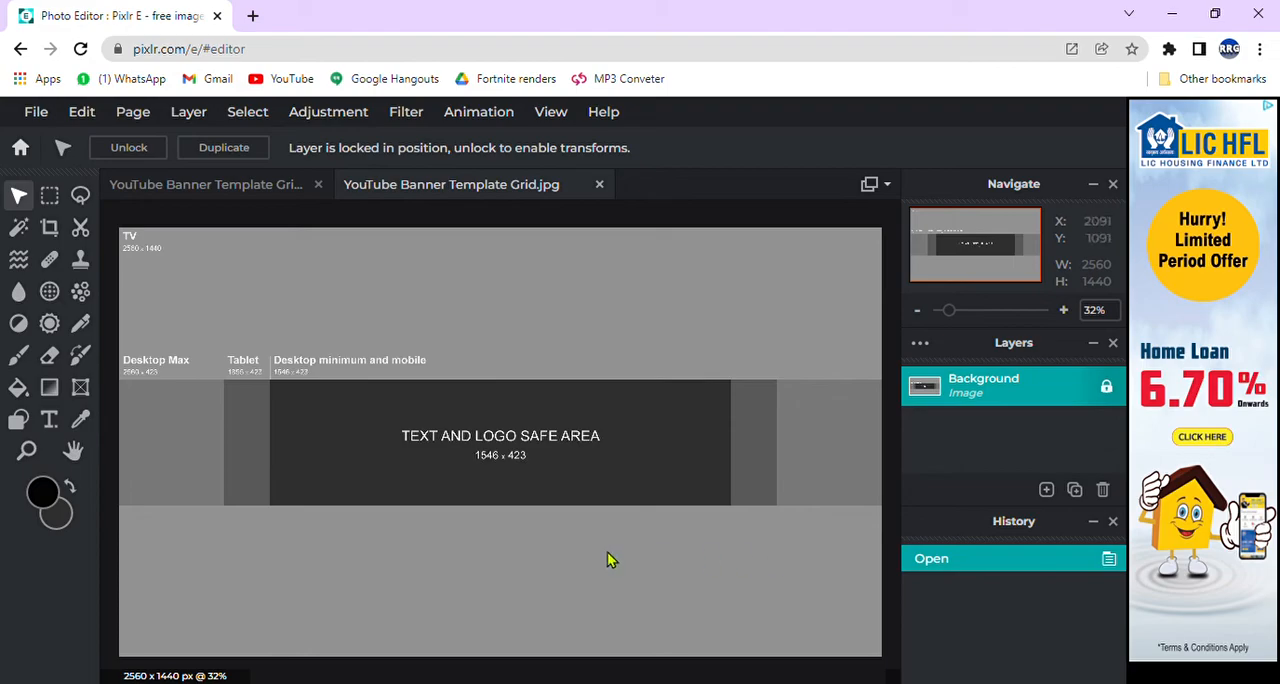
pyautogui.click(973, 404)
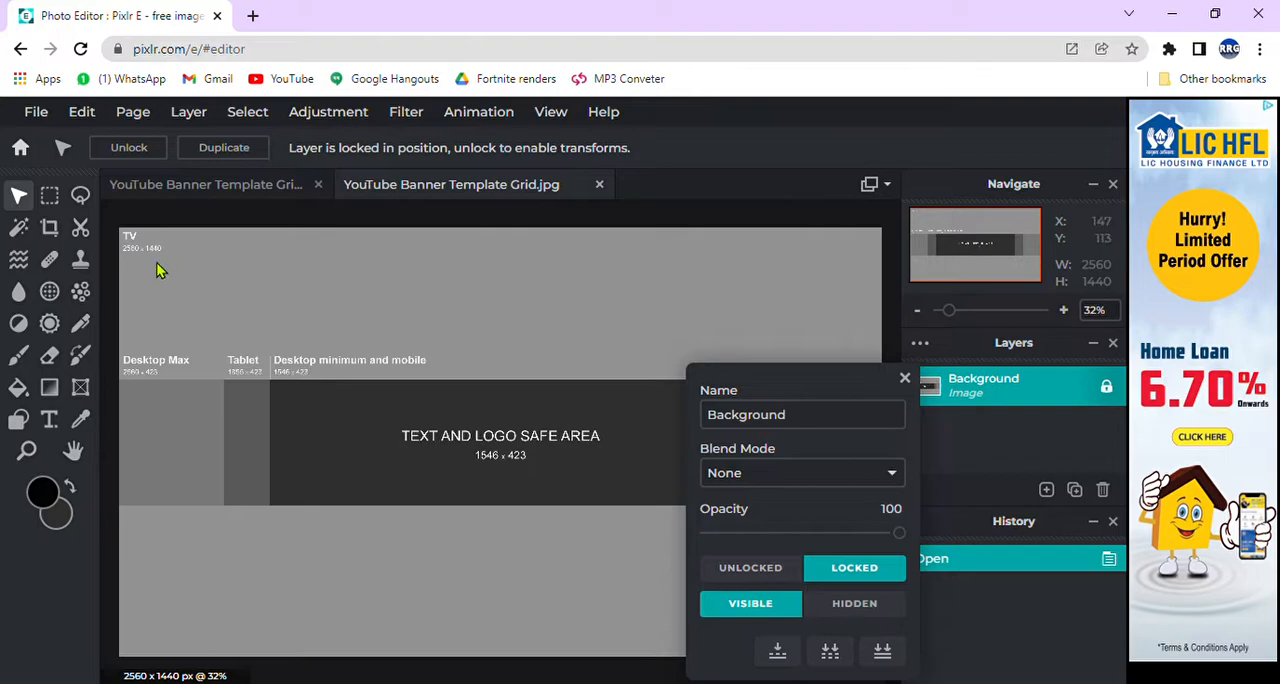
# Step: Add the dark red-and-blue banner picture as a new image layer over the template's middle strip
pyautogui.click(1046, 489)
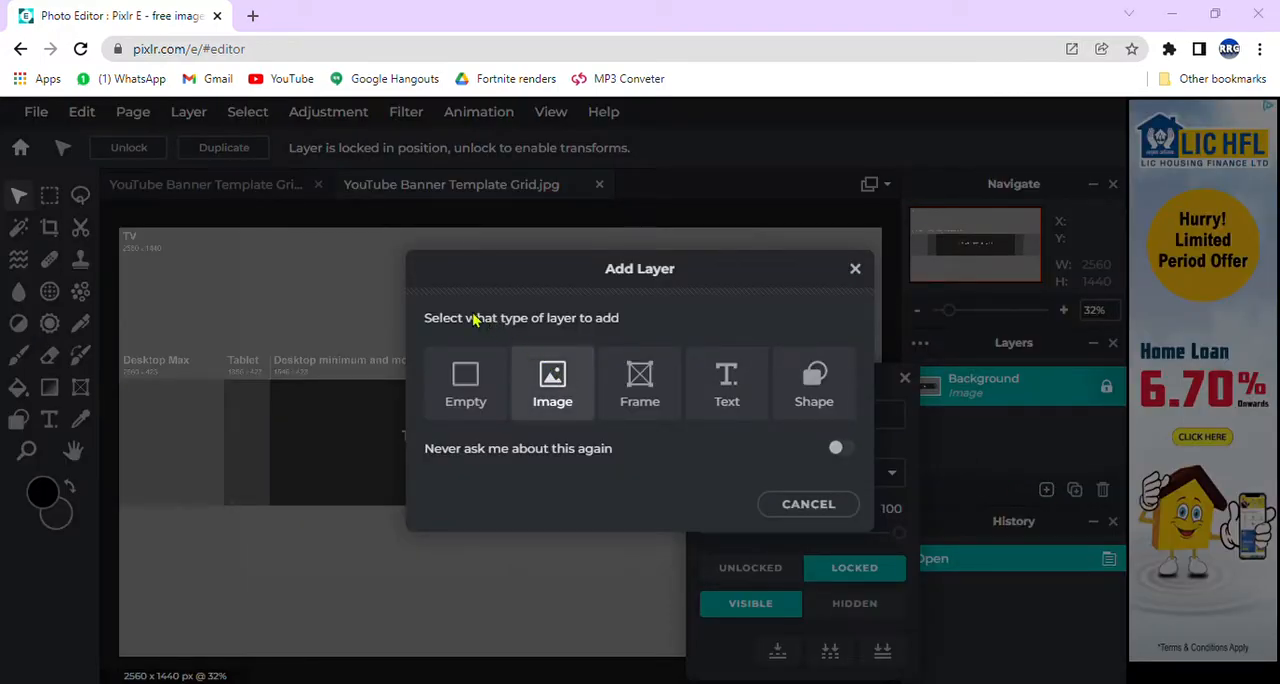
pyautogui.doubleClick(347, 166)
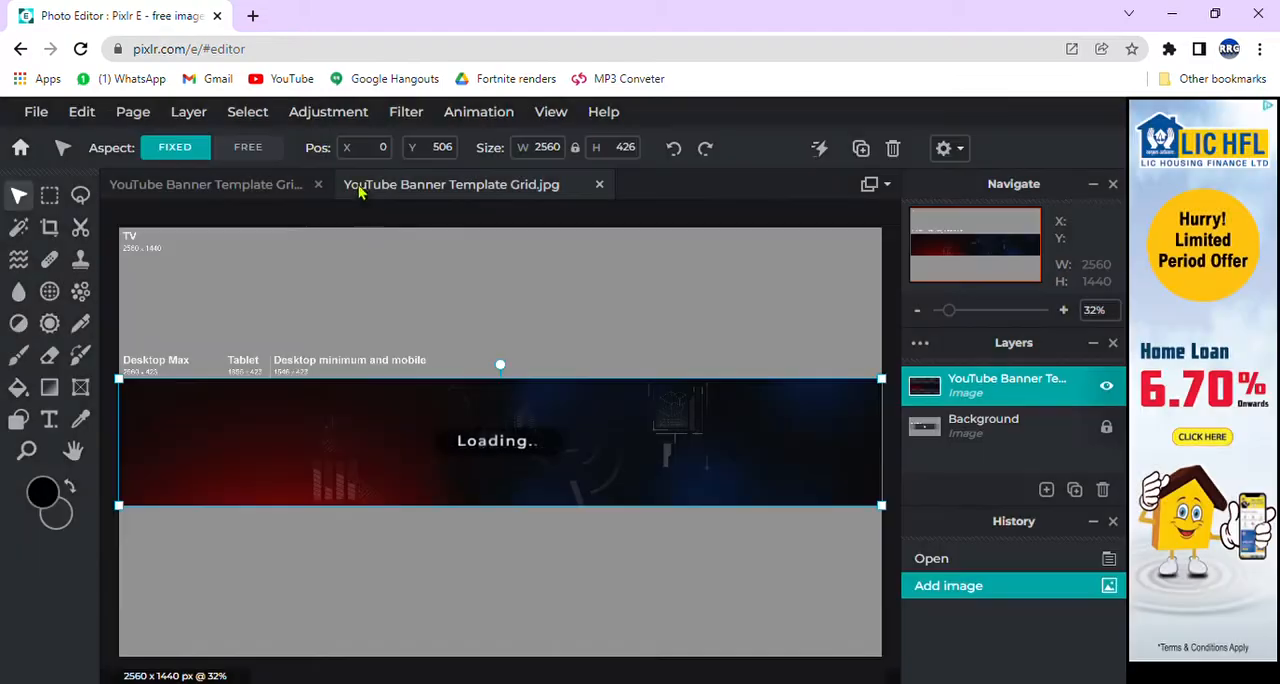
pyautogui.click(102, 266)
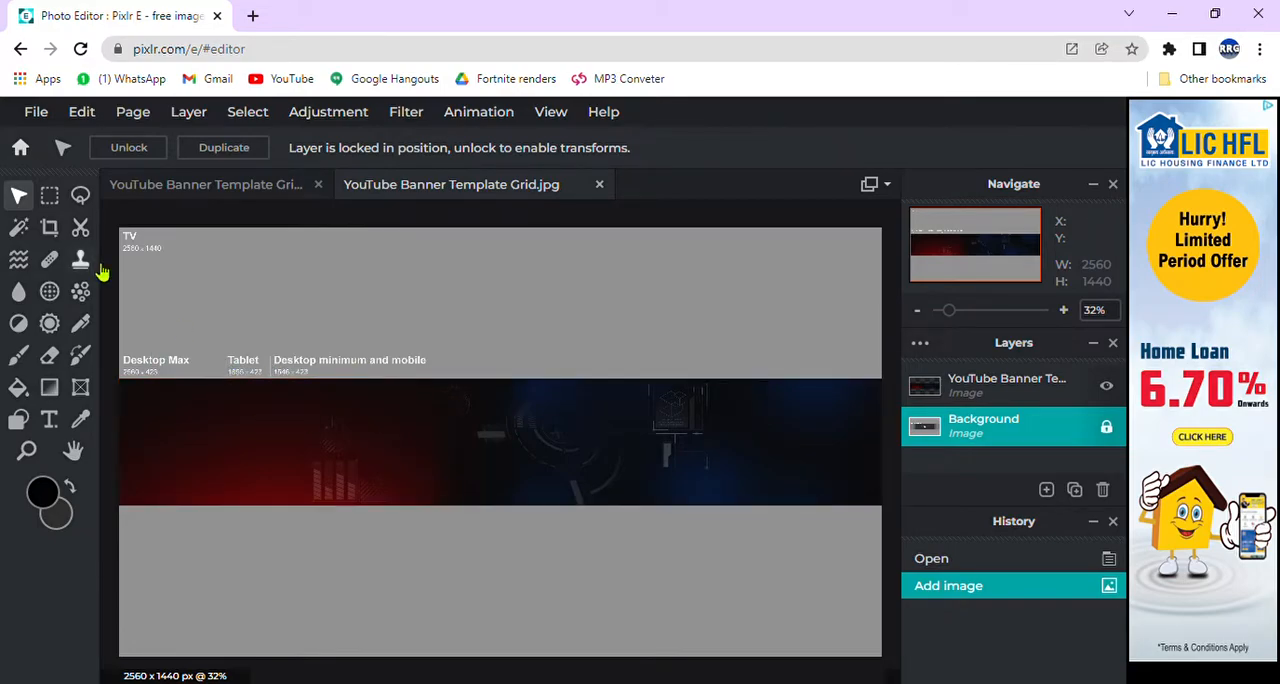
# Step: Move the banner picture down to uncover the safe area, and mark both side edges of that area with the Pen tool
pyautogui.moveTo(558, 462); pyautogui.dragTo(566, 578)
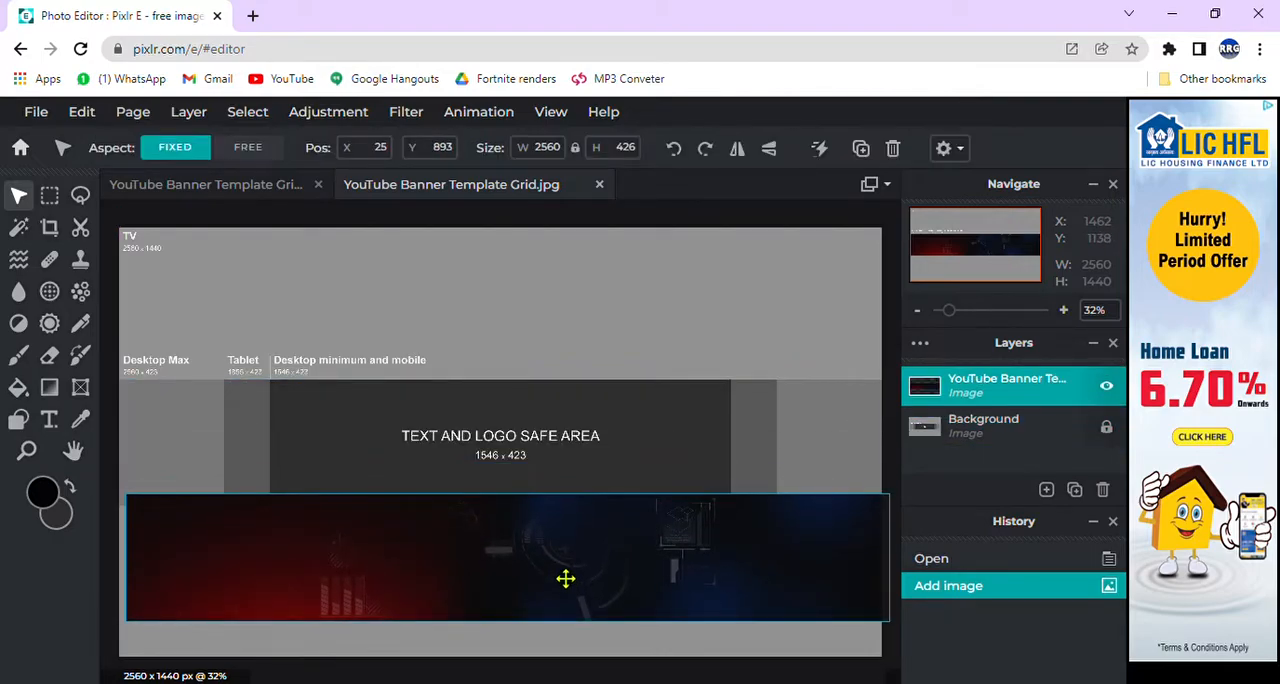
pyautogui.hotkey('ctrl', 'z')
pyautogui.click(81, 323)
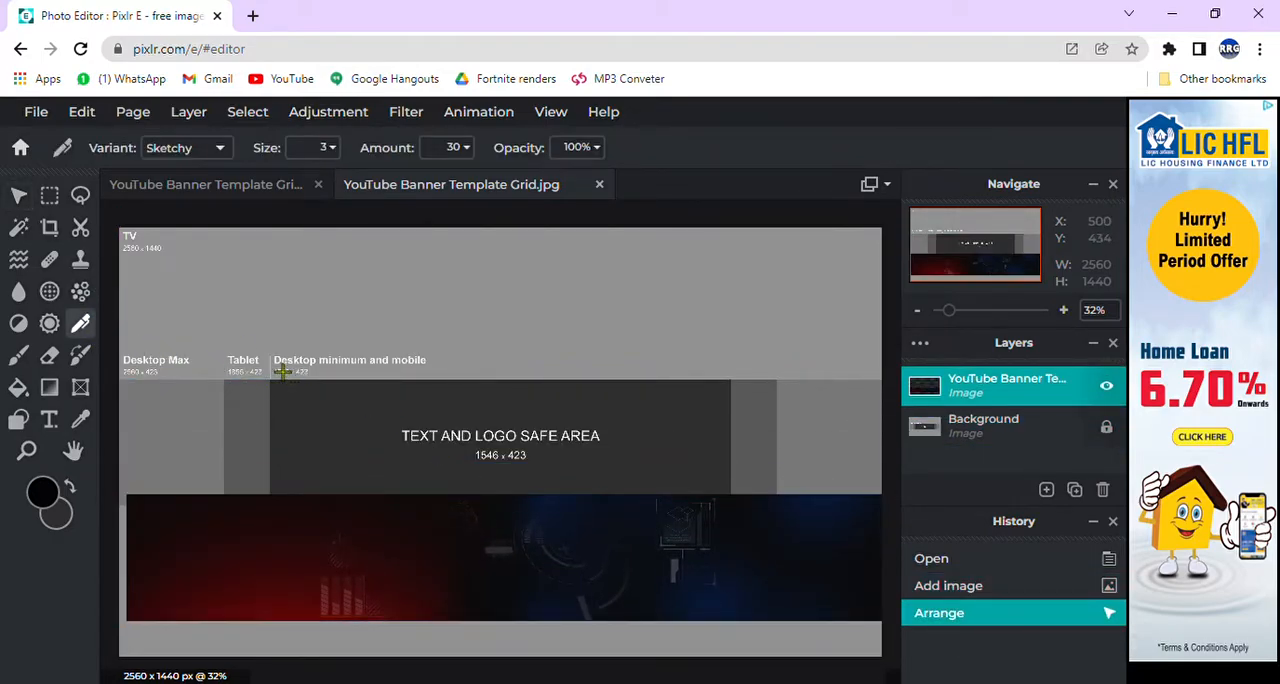
pyautogui.click(360, 433)
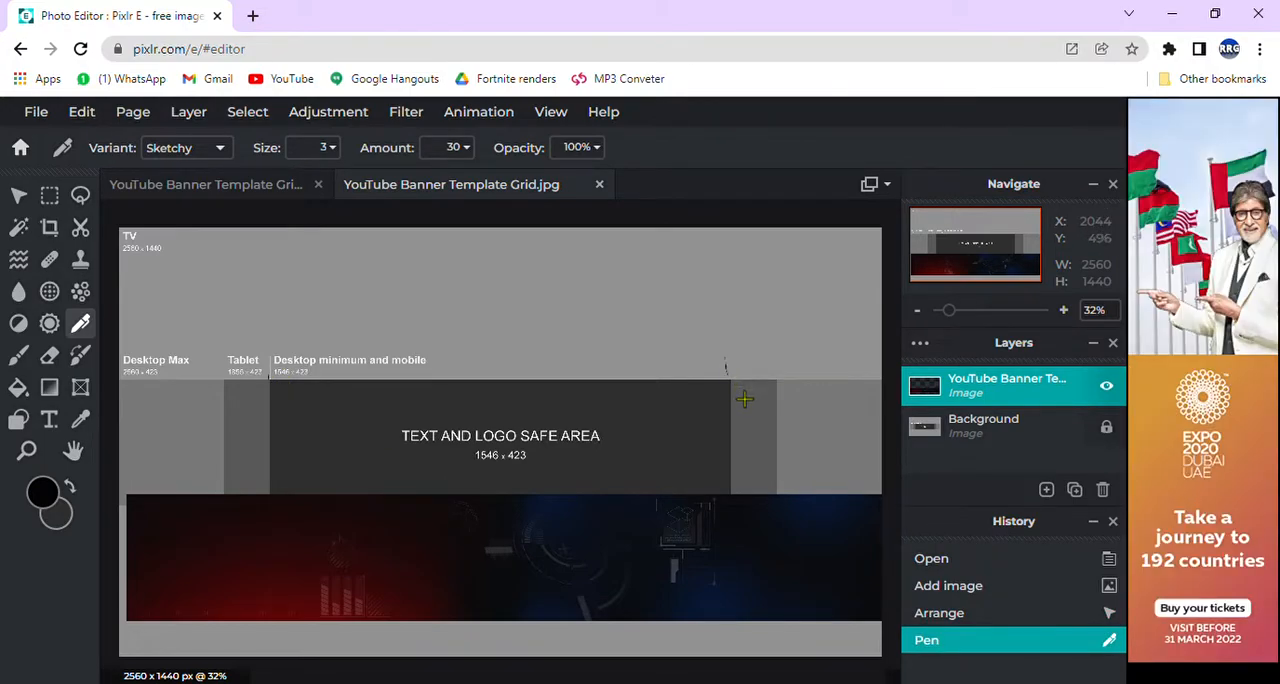
pyautogui.click(765, 399)
pyautogui.hotkey('ctrl', 'z')
pyautogui.hotkey('ctrl', 'y')
pyautogui.moveTo(743, 375); pyautogui.dragTo(743, 393)
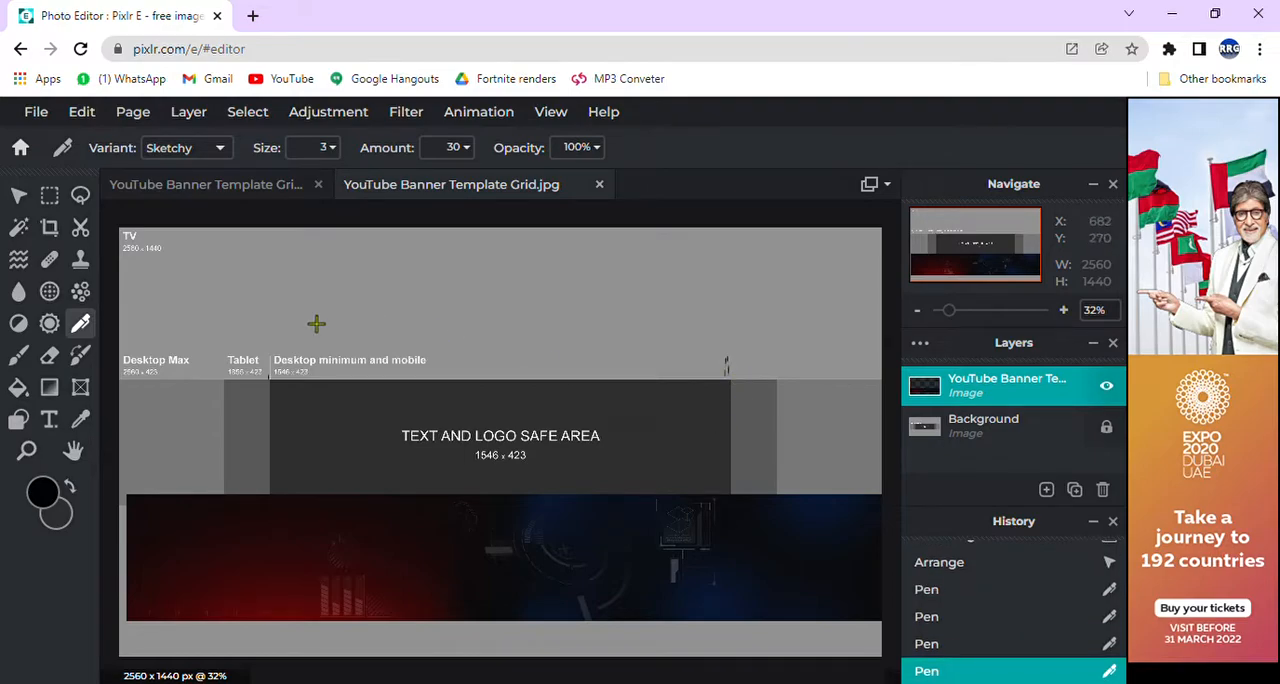
pyautogui.click(284, 364)
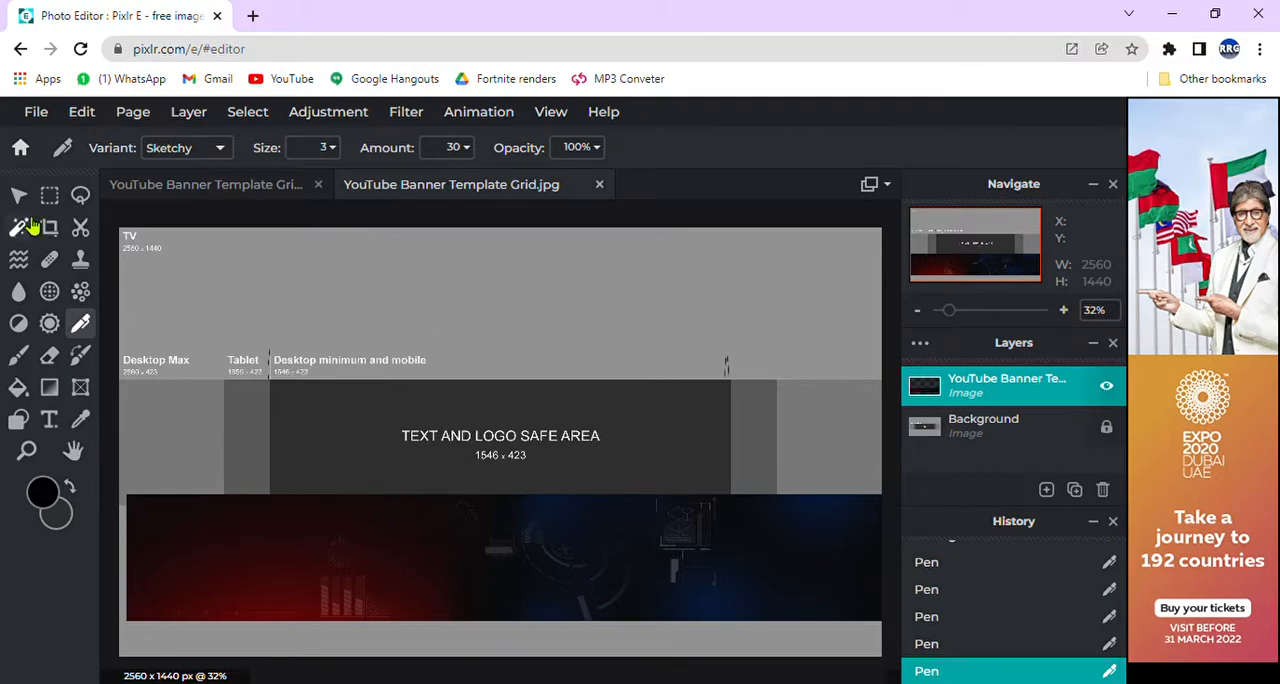
# Step: Move the banner picture back up over the template's middle strip
pyautogui.click(19, 195)
pyautogui.moveTo(431, 575); pyautogui.dragTo(428, 499)
pyautogui.click(117, 300)
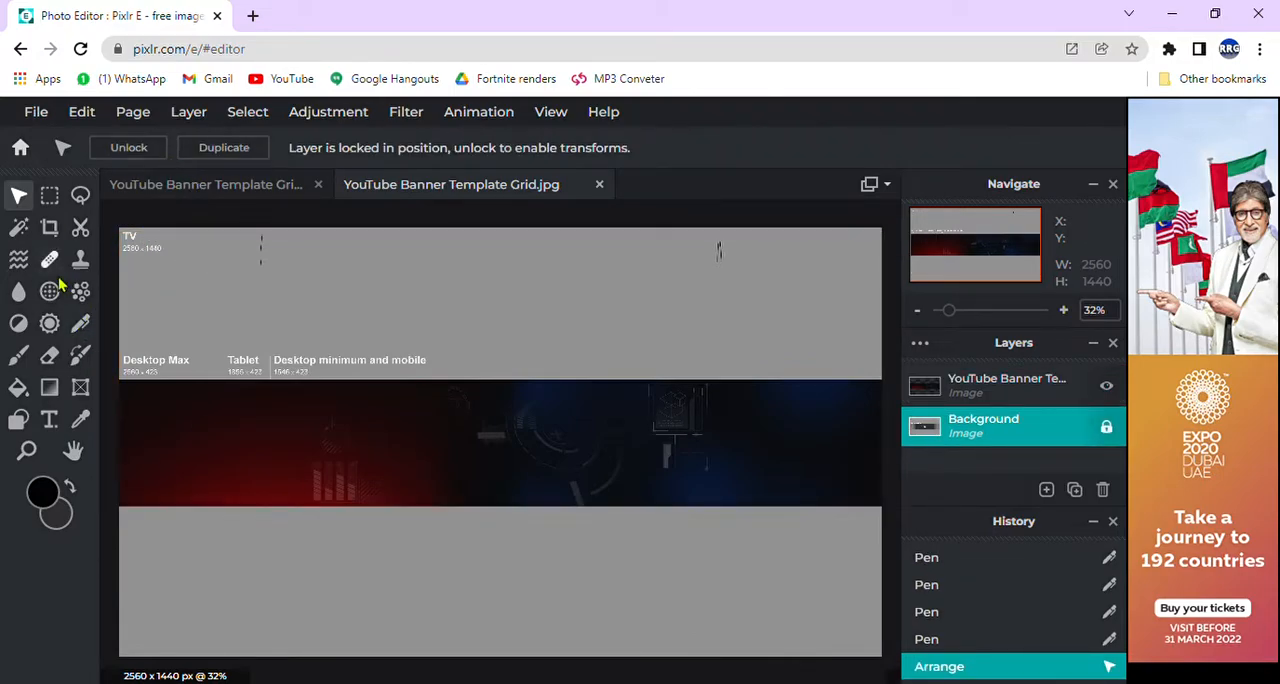
# Step: Add a text layer to the banner and set its font to AKIRA-EXI
pyautogui.click(49, 419)
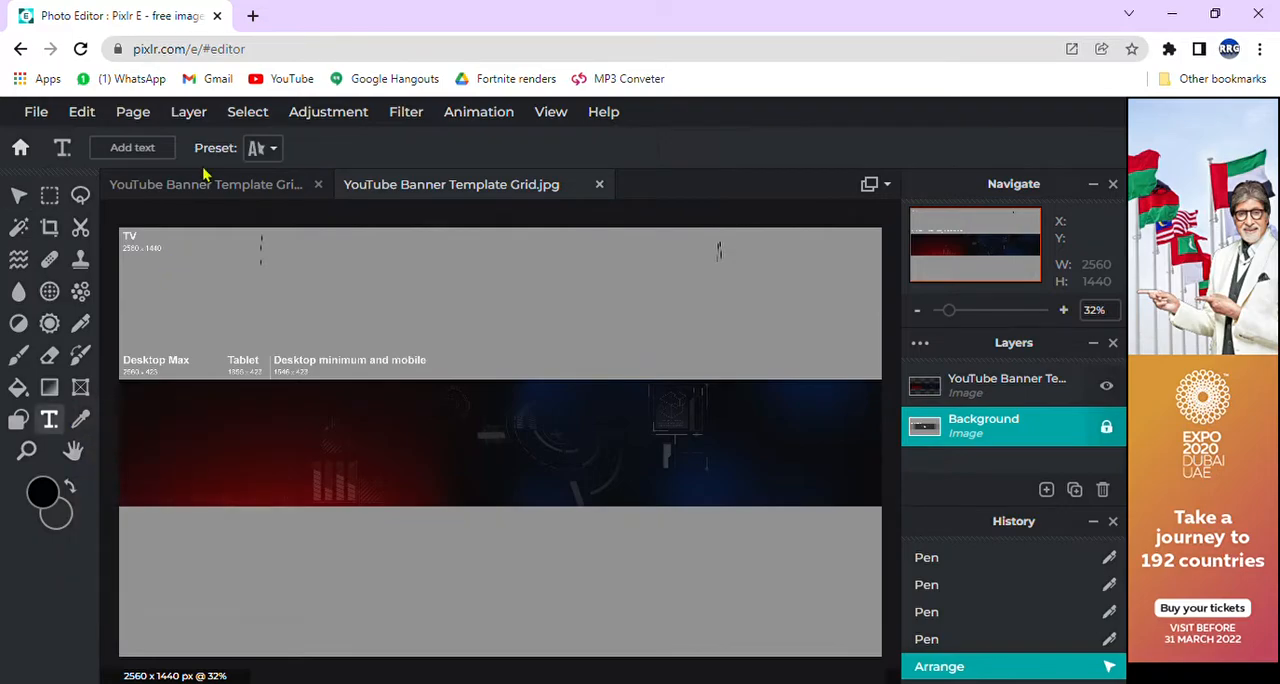
pyautogui.click(166, 155)
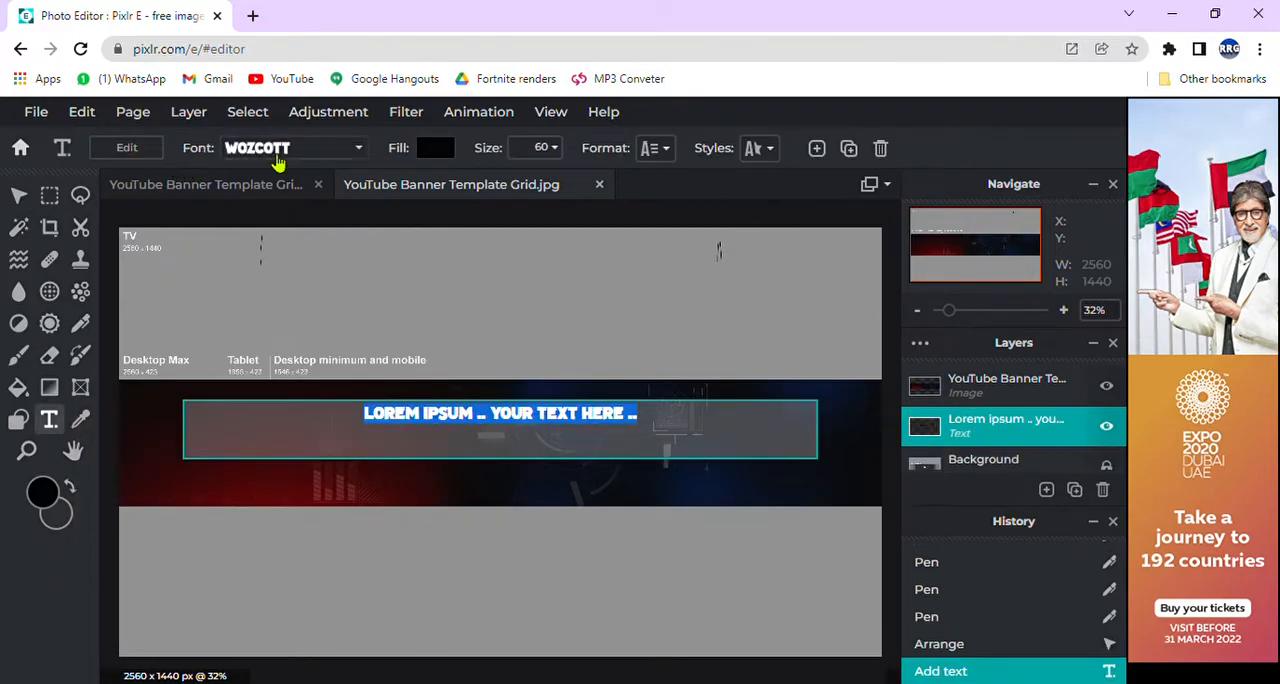
pyautogui.click(287, 152)
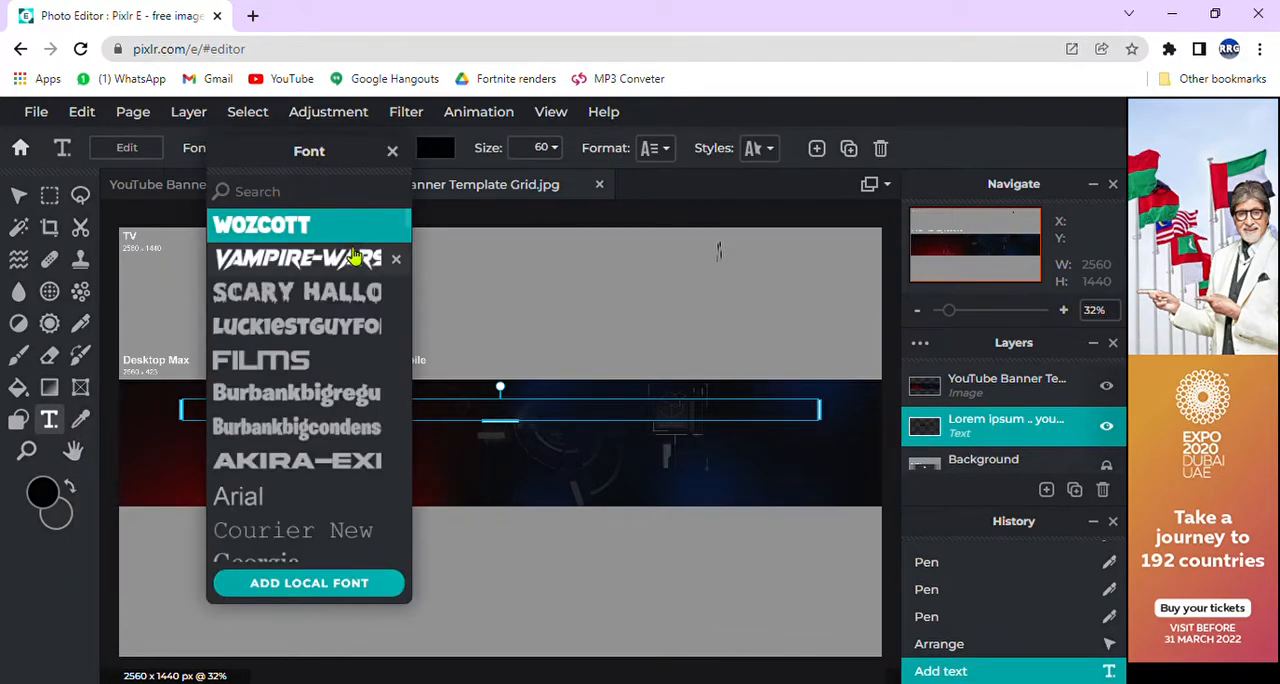
pyautogui.click(338, 462)
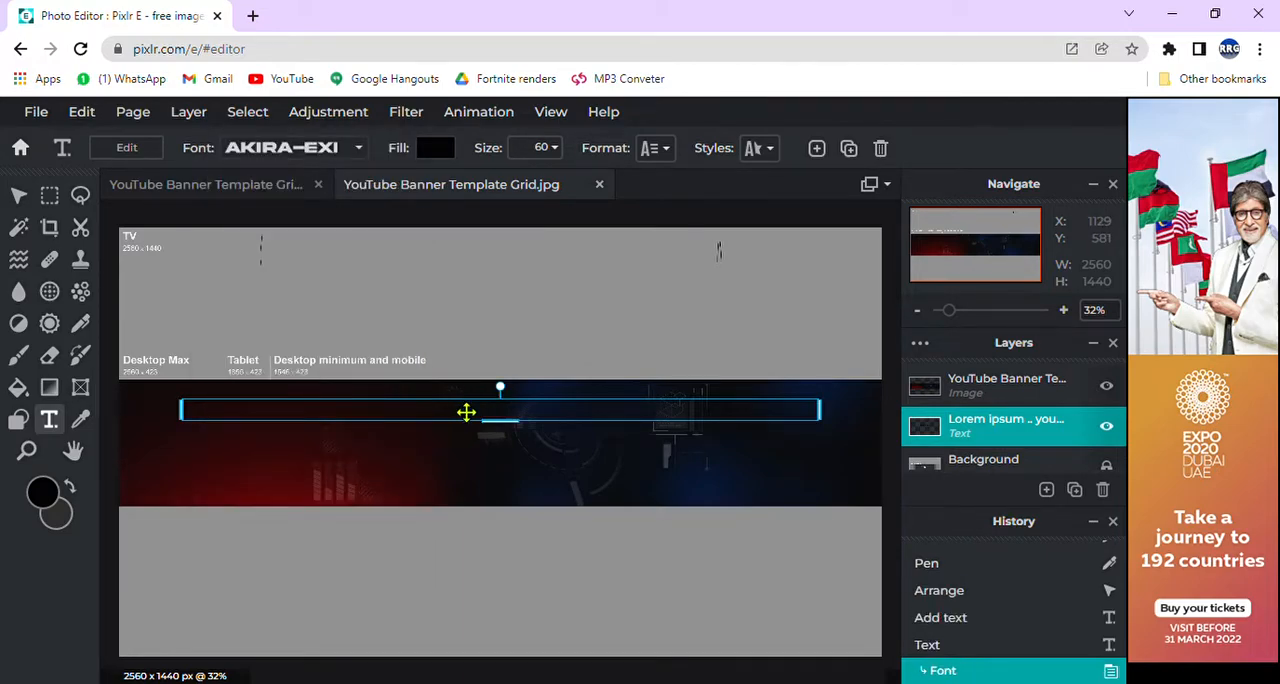
# Step: Set the fill color of the placeholder text to white
pyautogui.click(432, 151)
pyautogui.click(318, 273)
pyautogui.click(614, 323)
pyautogui.click(540, 434)
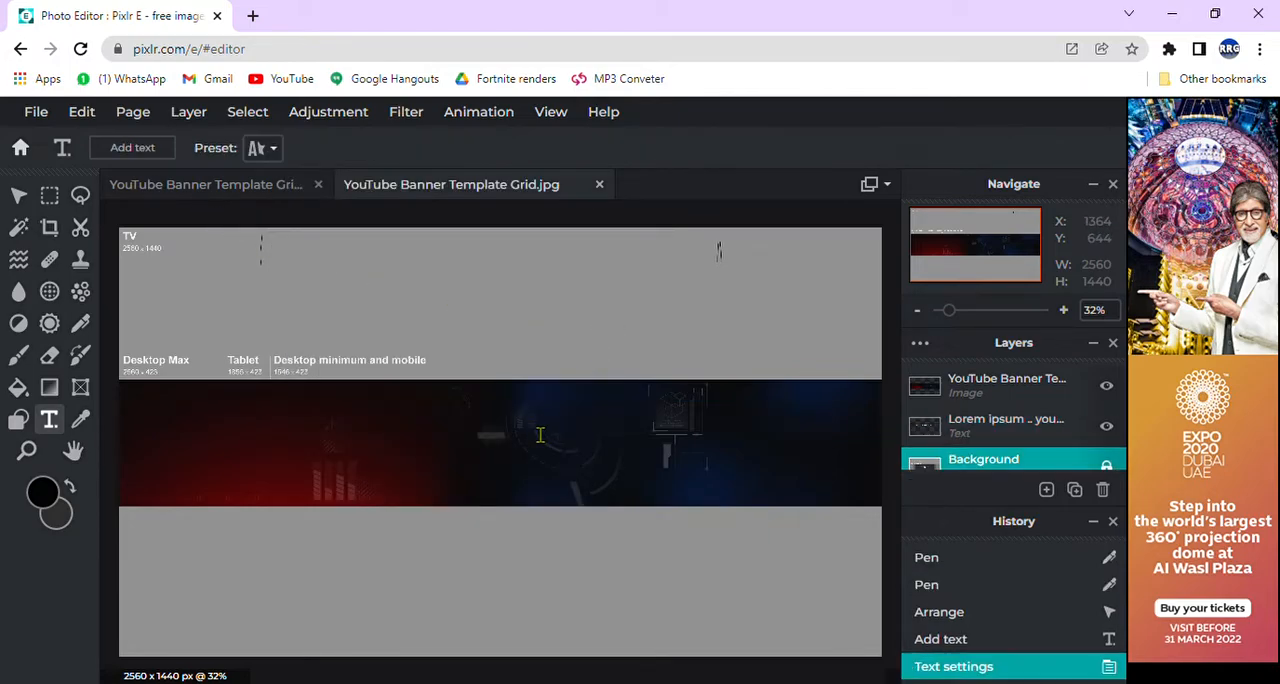
pyautogui.click(540, 434)
pyautogui.click(809, 322)
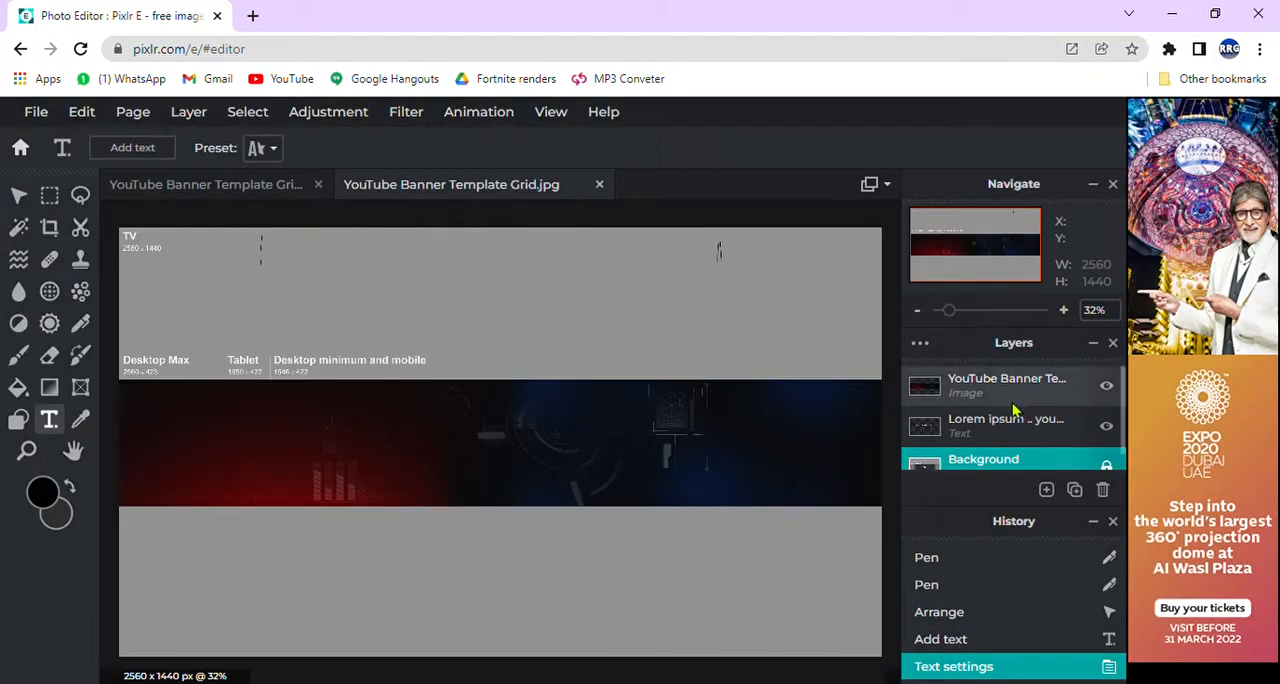
# Step: Place the text layer above the banner picture in the layer order and replace its wording with "RRG_XenoFN"
pyautogui.moveTo(1026, 436); pyautogui.dragTo(1023, 398)
pyautogui.doubleClick(610, 427)
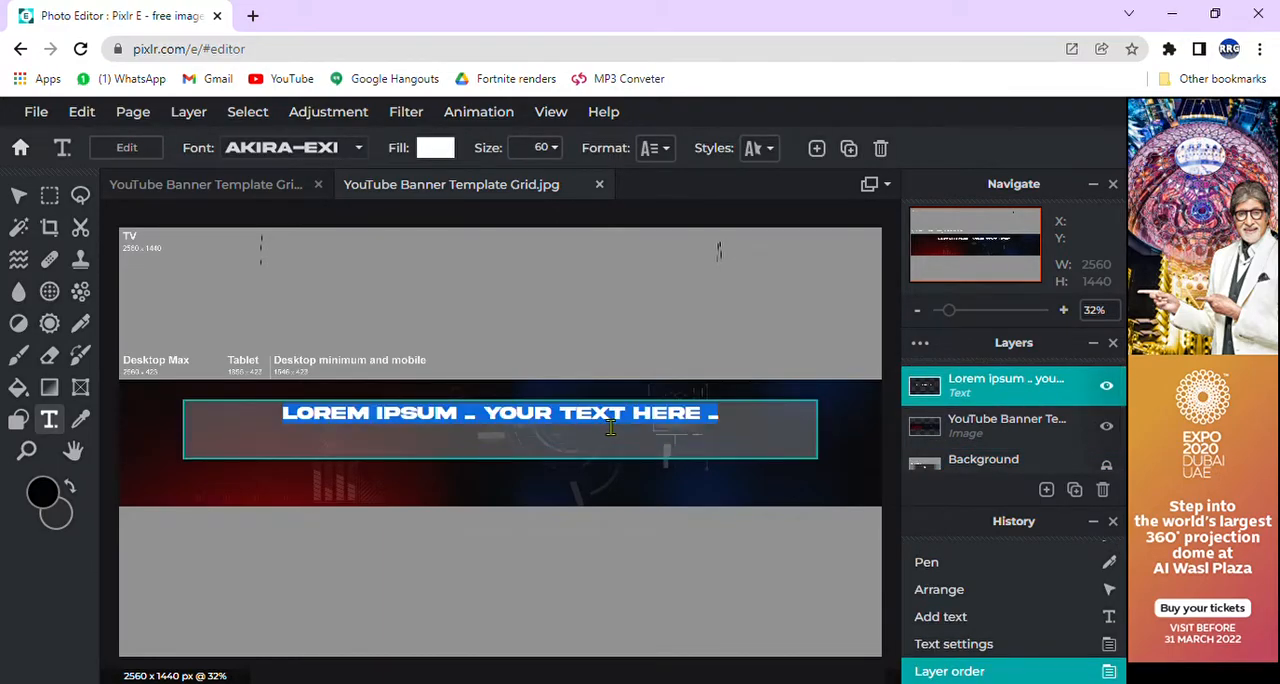
pyautogui.write('RRG_XE')
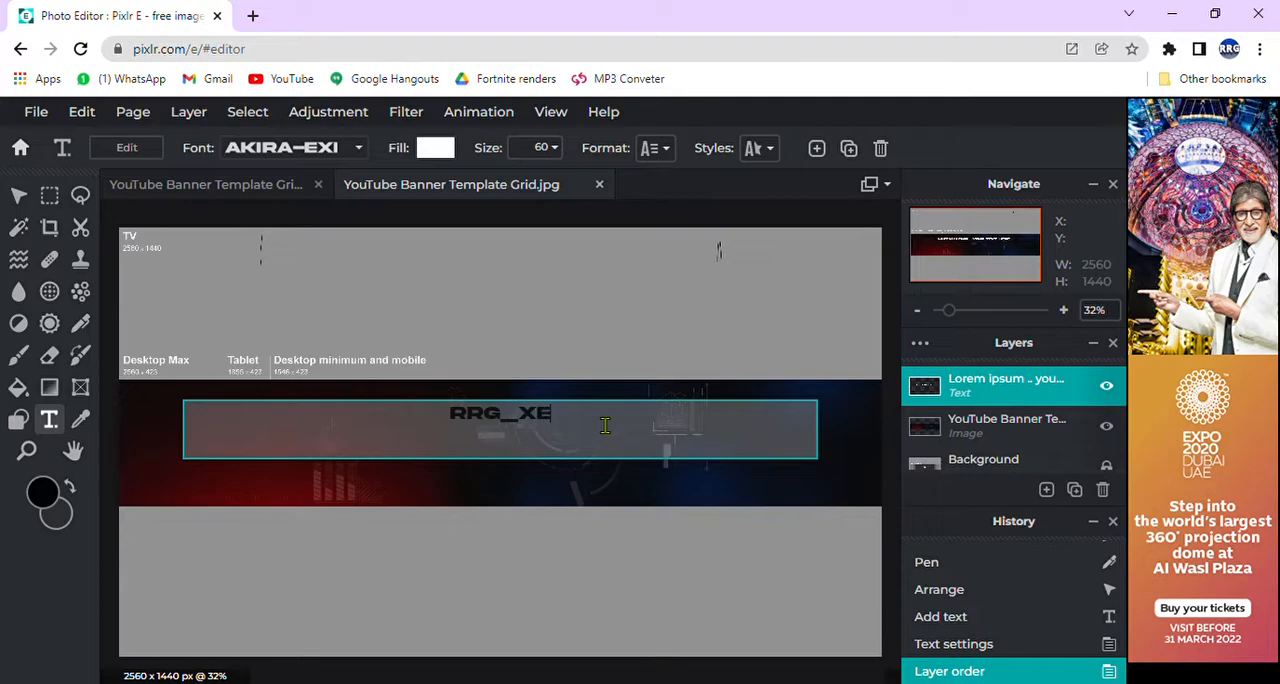
pyautogui.write('NOFN')
pyautogui.click(522, 356)
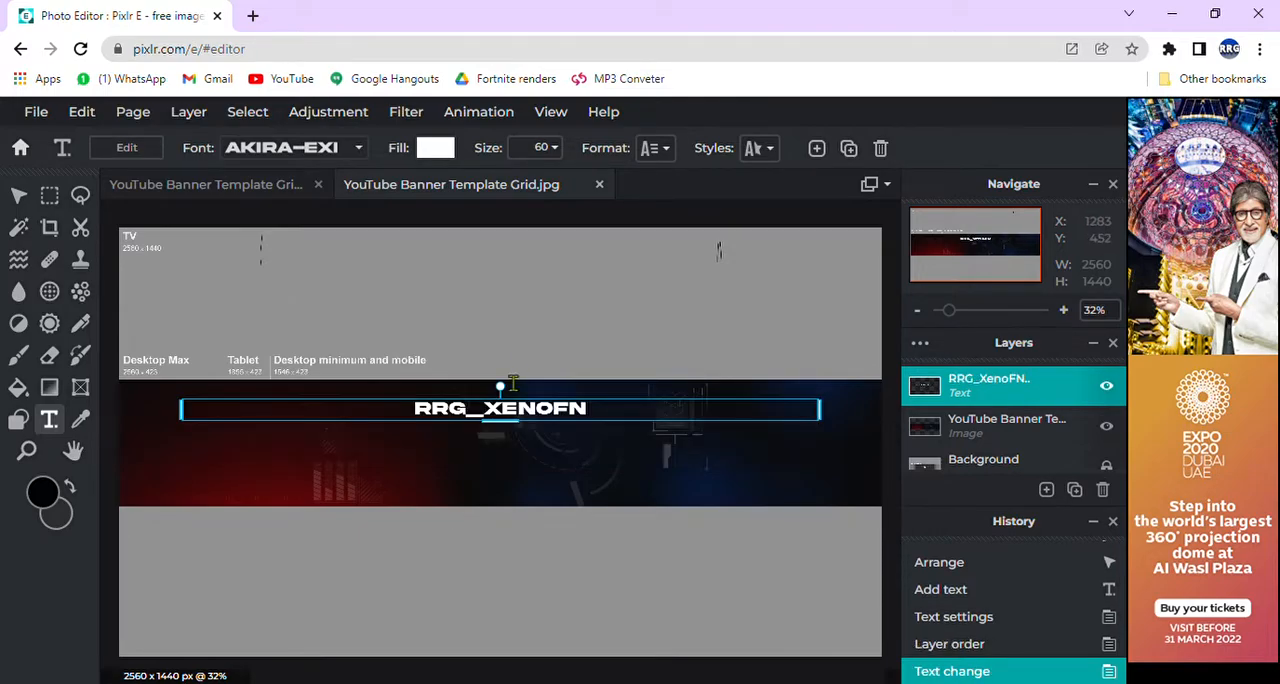
# Step: Set the title text's size to 98 and move it onto the gray area above the banner strip
pyautogui.moveTo(500, 420); pyautogui.dragTo(500, 454)
pyautogui.click(563, 152)
pyautogui.moveTo(424, 186); pyautogui.dragTo(457, 189)
pyautogui.moveTo(540, 458); pyautogui.dragTo(593, 455)
pyautogui.moveTo(628, 383); pyautogui.dragTo(654, 318)
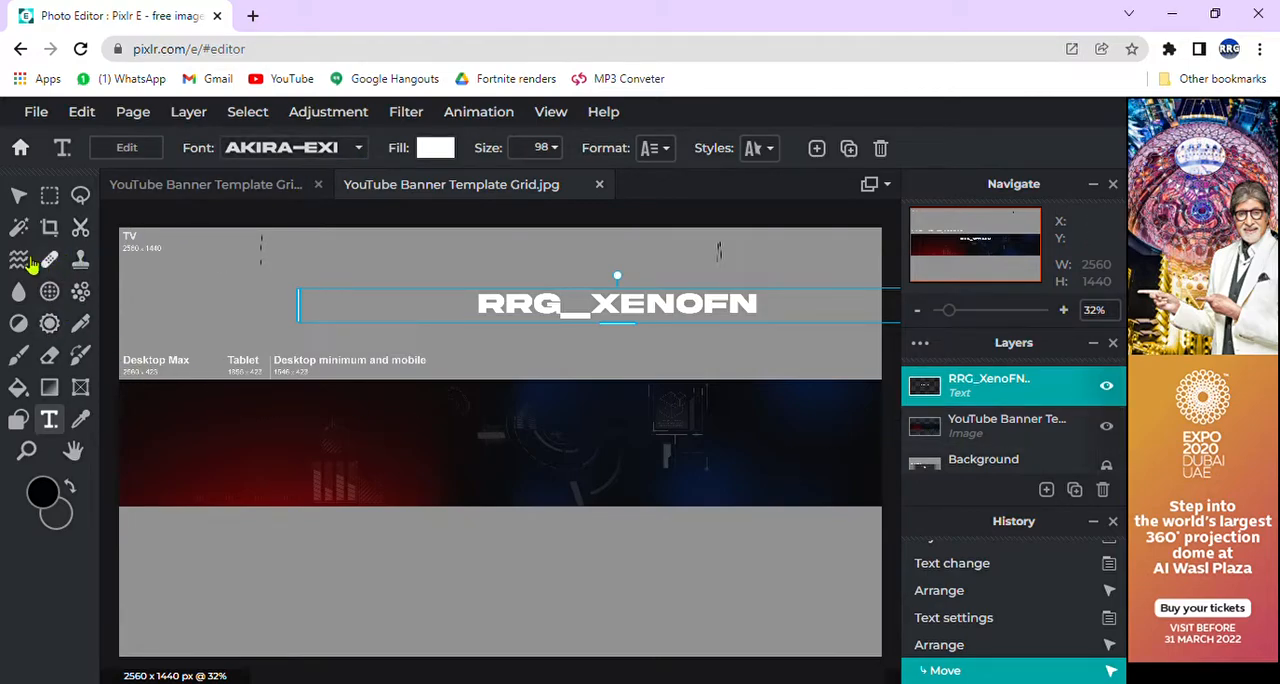
# Step: Add the character picture Zadie Render 2.png as a new image layer
pyautogui.click(1046, 490)
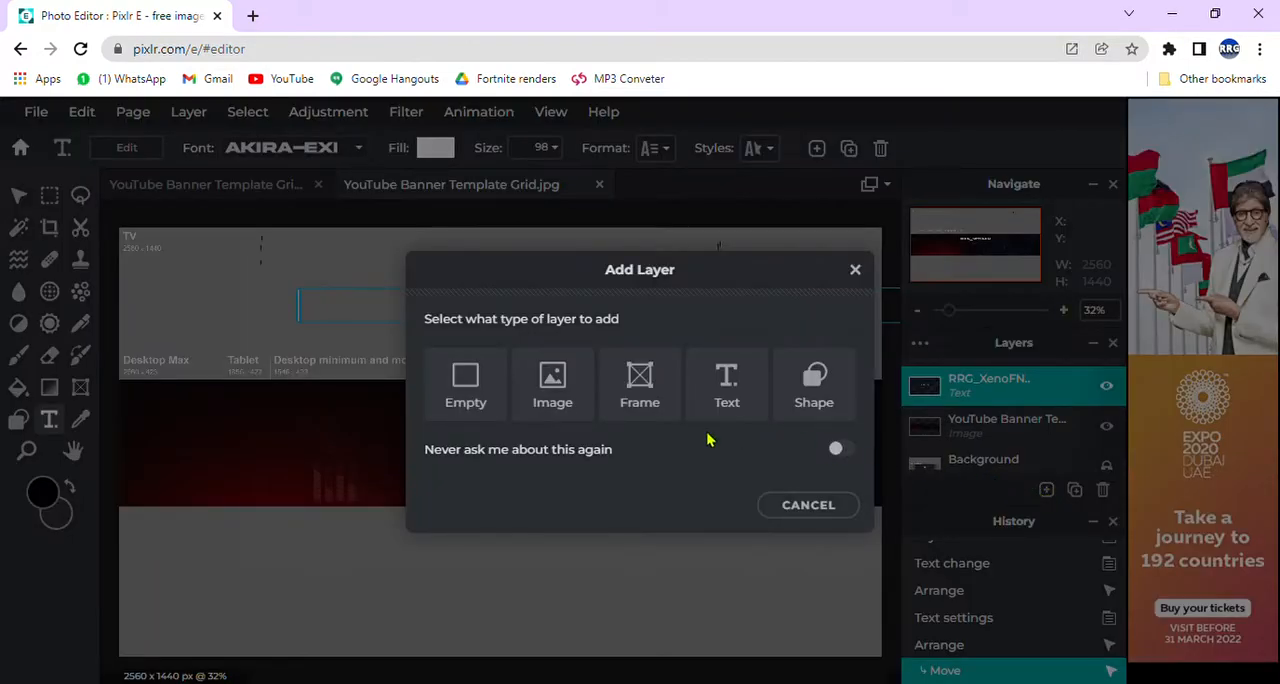
pyautogui.click(575, 422)
pyautogui.doubleClick(312, 217)
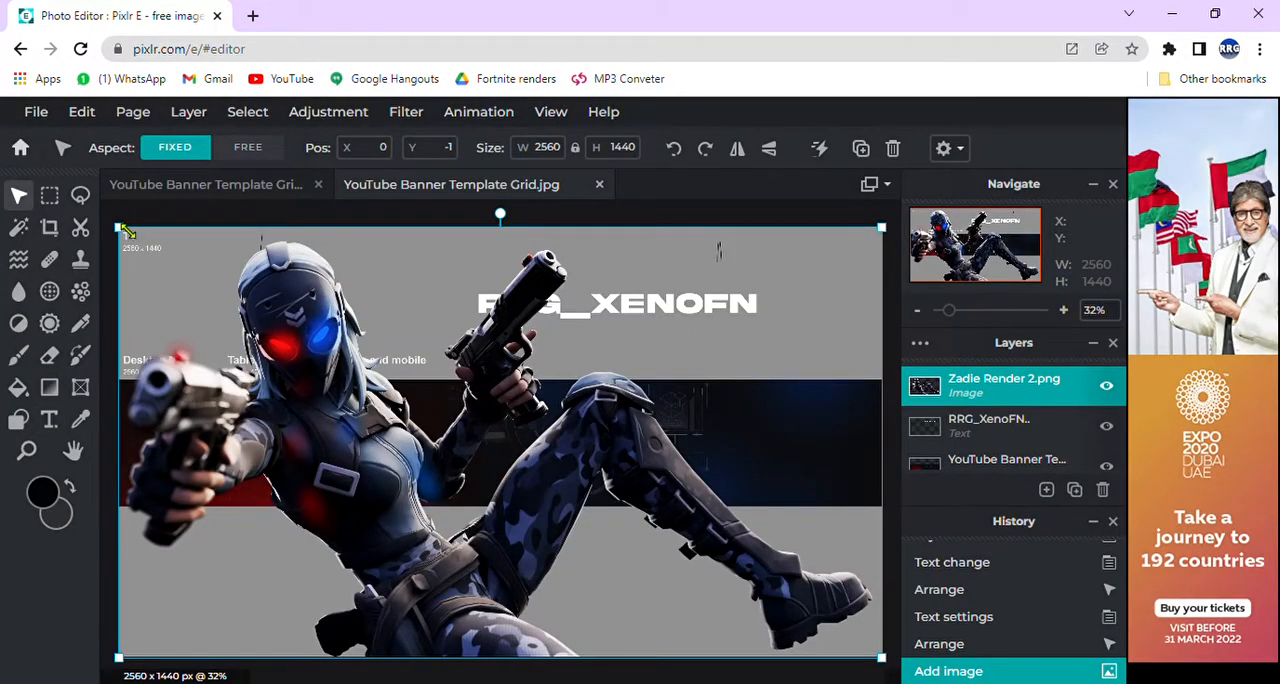
# Step: Scale the character picture to about 742 x 418 px and fit it into the left end of the banner's safe area
pyautogui.moveTo(230, 297); pyautogui.dragTo(535, 462)
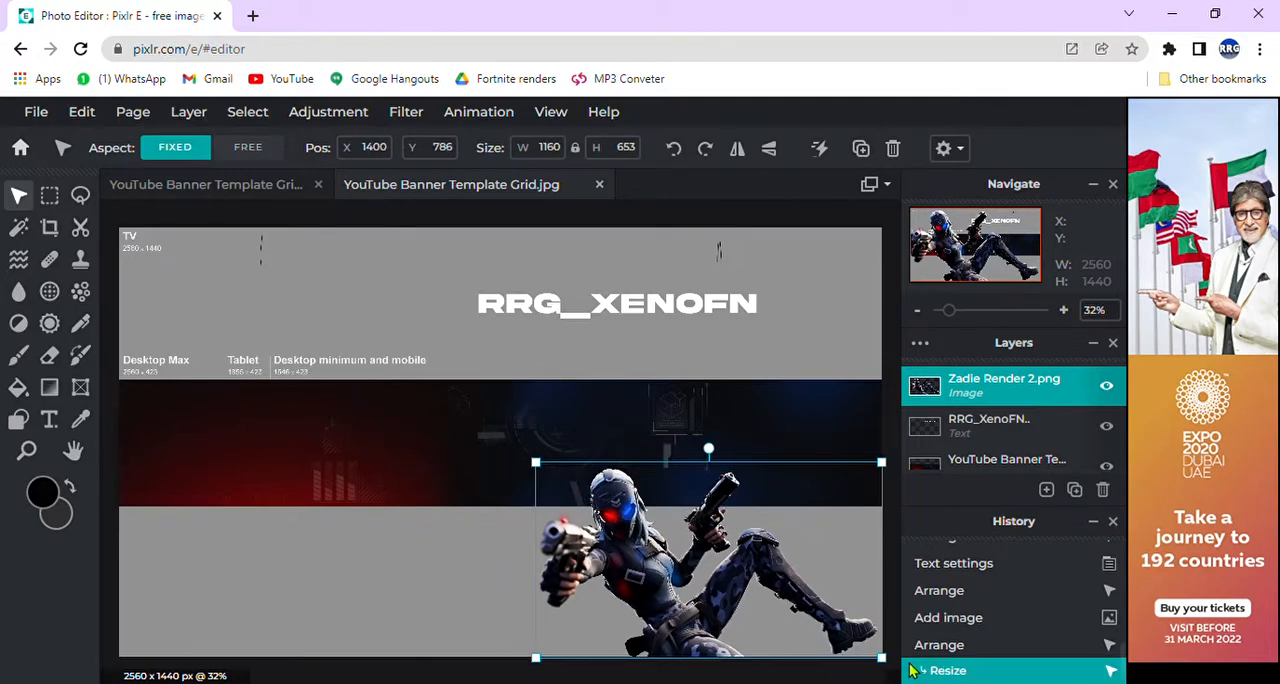
pyautogui.moveTo(885, 659); pyautogui.dragTo(419, 474)
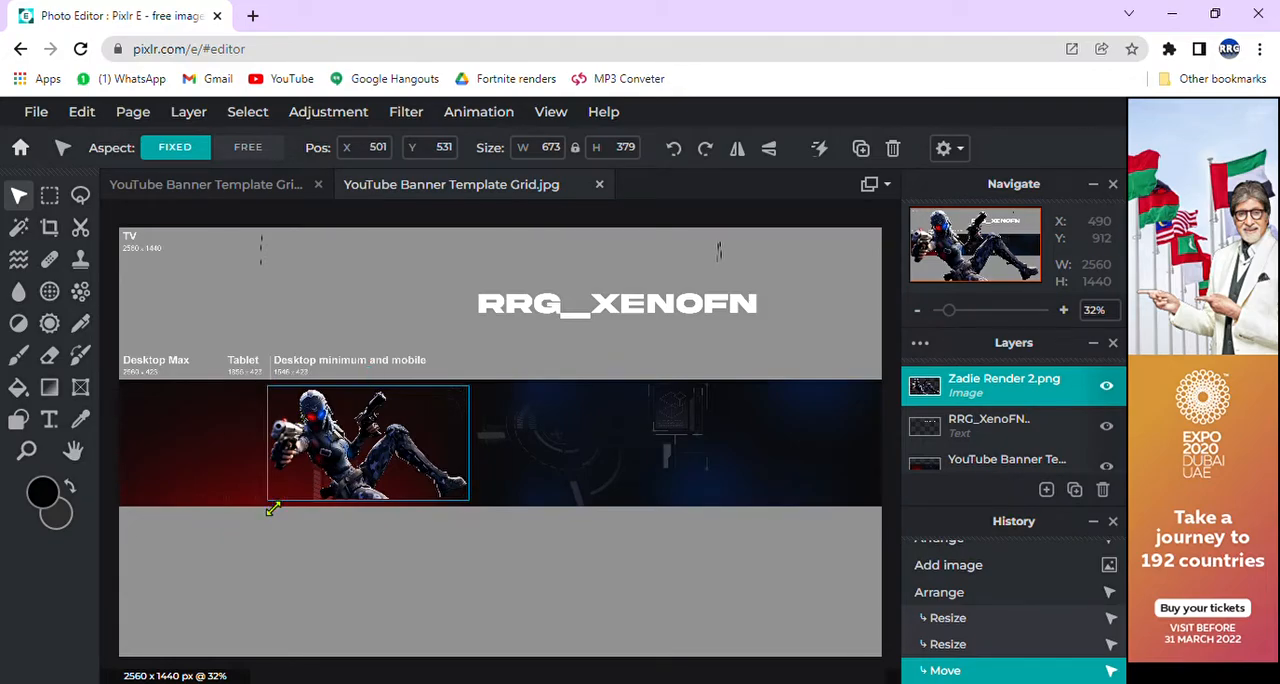
pyautogui.moveTo(473, 511); pyautogui.dragTo(489, 517)
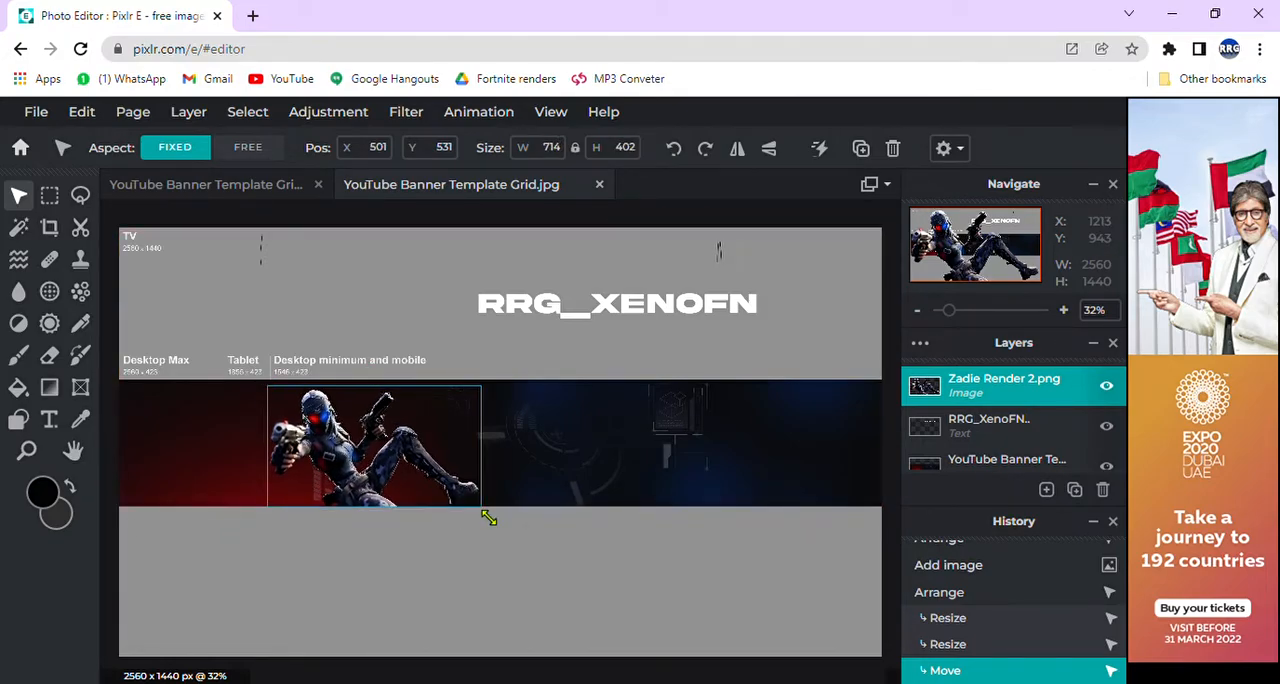
pyautogui.moveTo(278, 399); pyautogui.dragTo(343, 432)
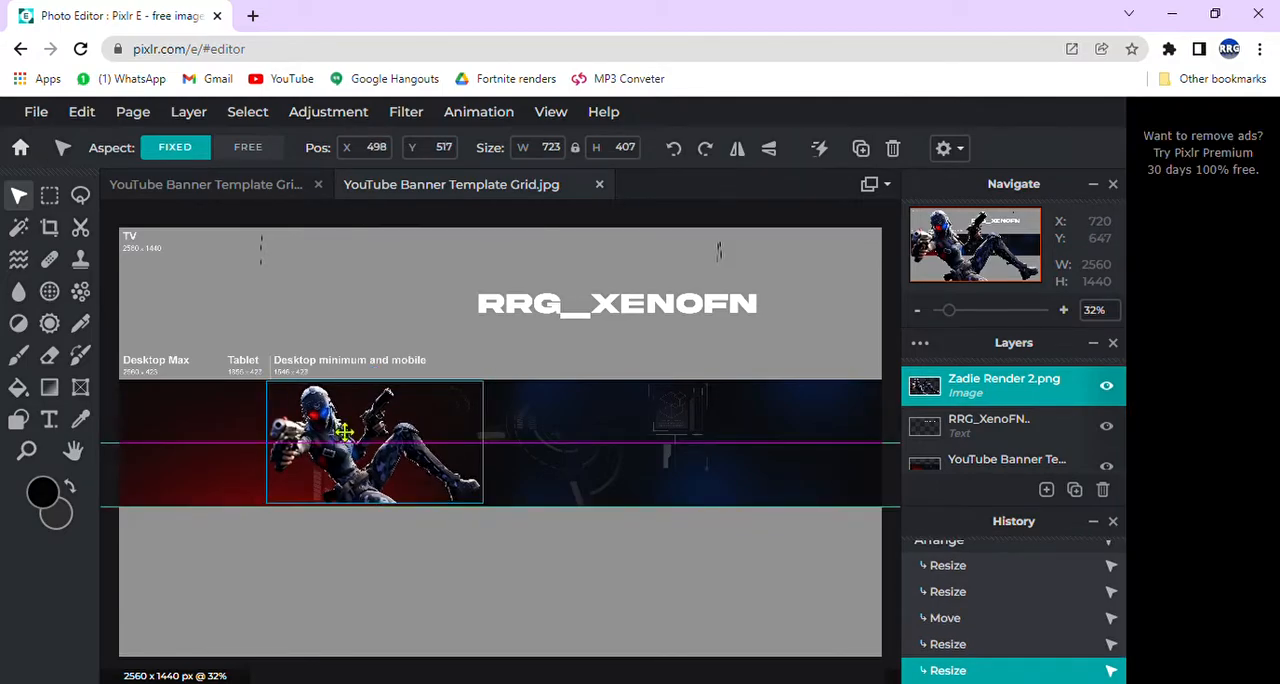
pyautogui.moveTo(484, 510); pyautogui.dragTo(492, 515)
pyautogui.click(491, 551)
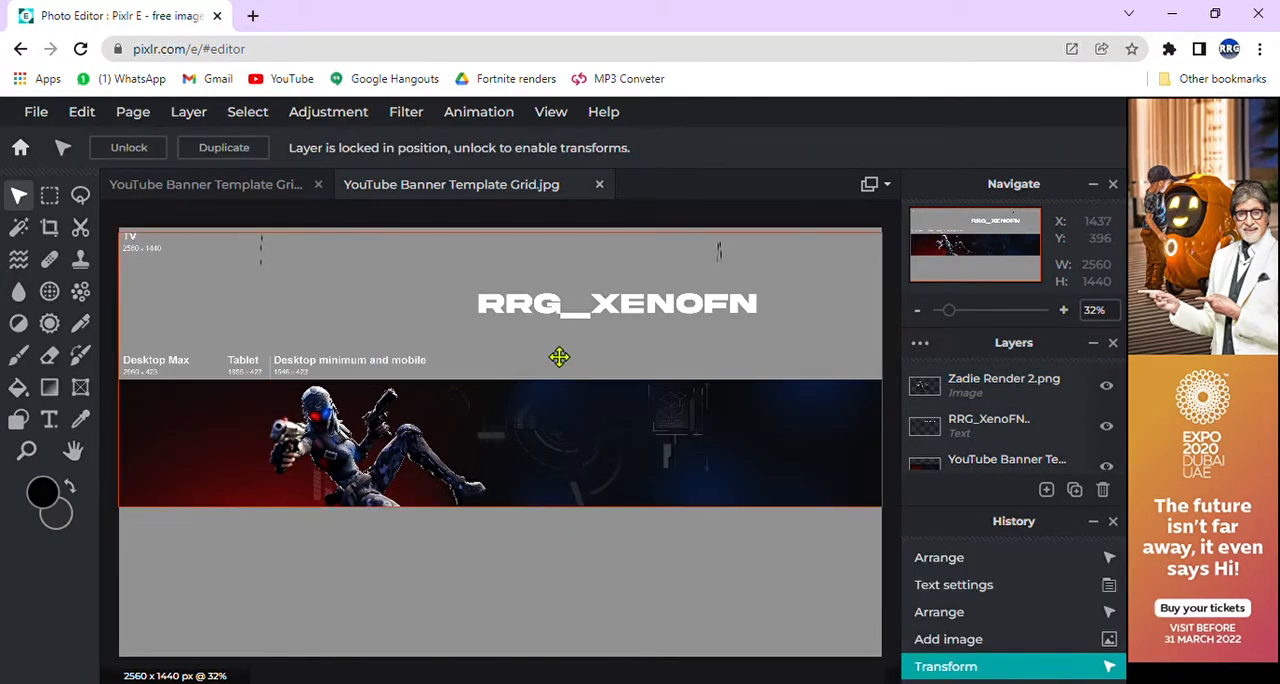
# Step: Move the title text onto the banner strip at about X 427, Y 692, and lock the Zadie Render 2.png layer
pyautogui.click(595, 331)
pyautogui.moveTo(596, 331); pyautogui.dragTo(547, 478)
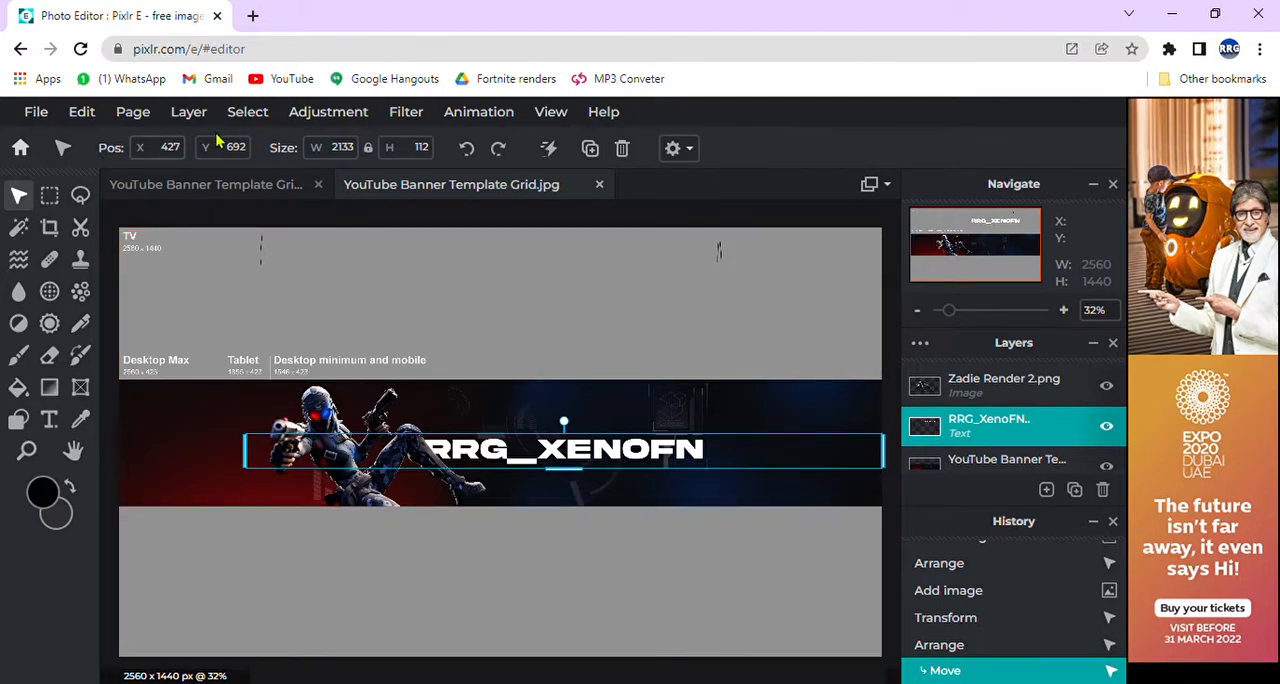
pyautogui.click(257, 457)
pyautogui.rightClick(340, 403)
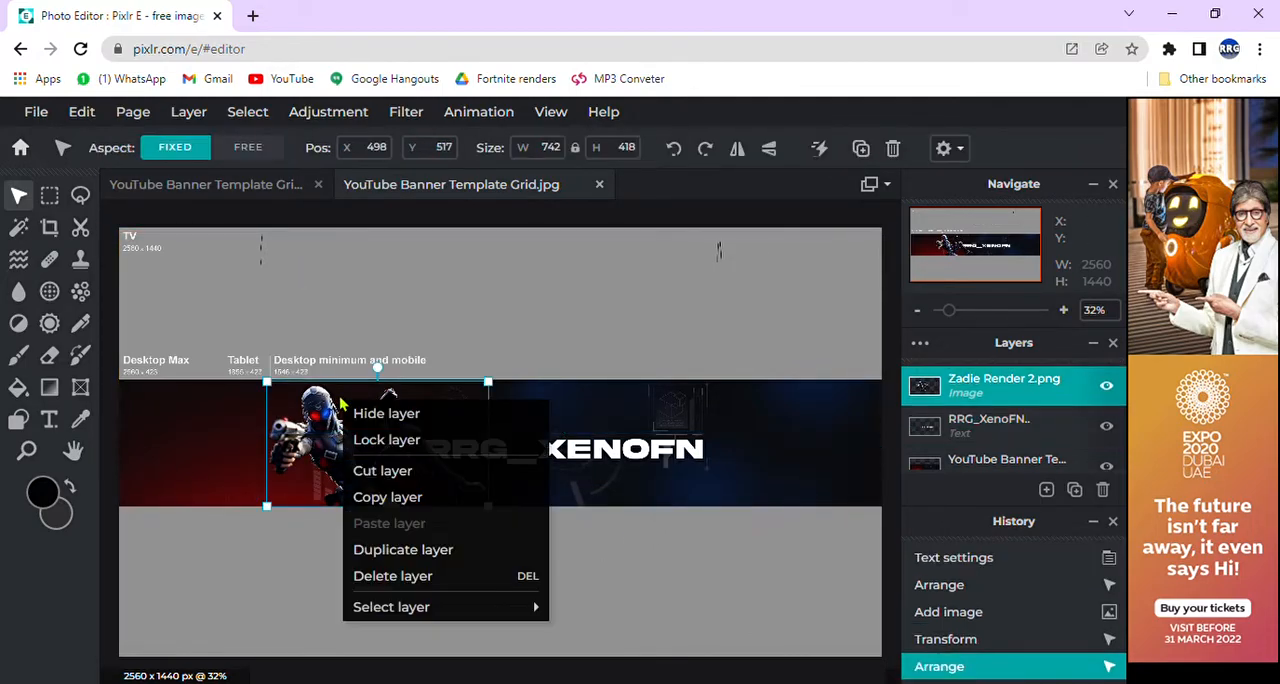
pyautogui.click(405, 441)
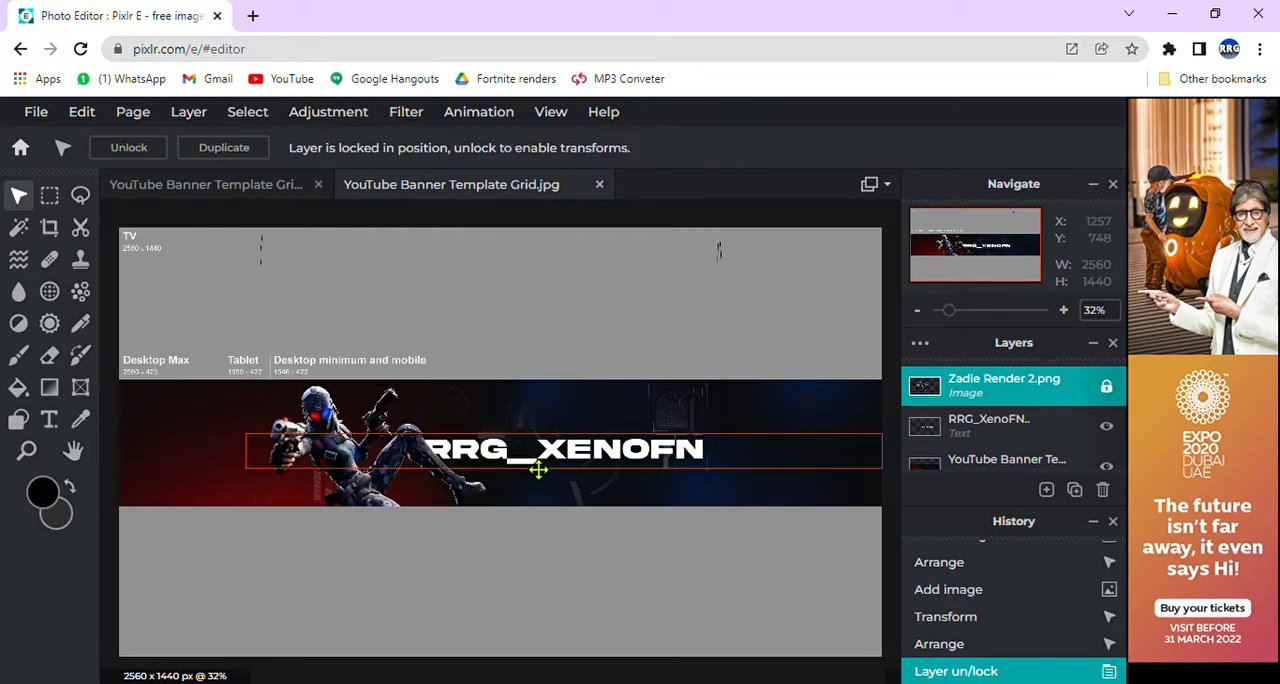
# Step: Enable a shadow on the channel-name title text and set the shadow color to black (#000000)
pyautogui.click(643, 466)
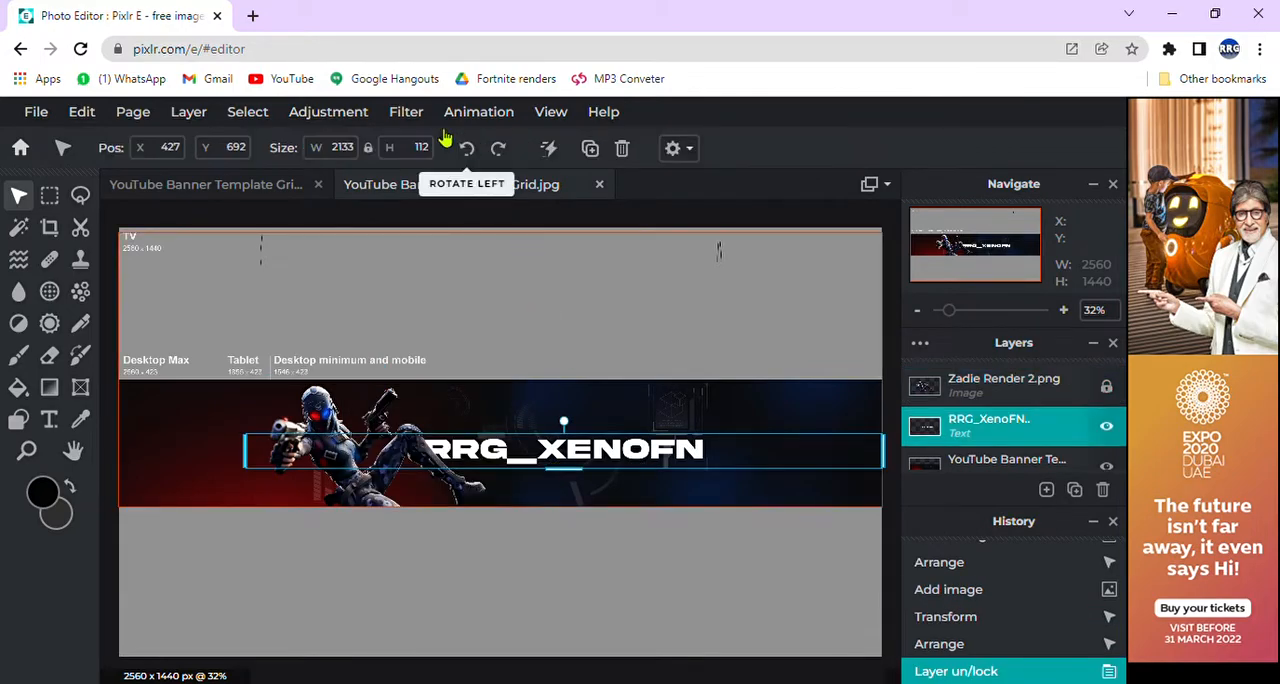
pyautogui.click(49, 420)
pyautogui.click(760, 148)
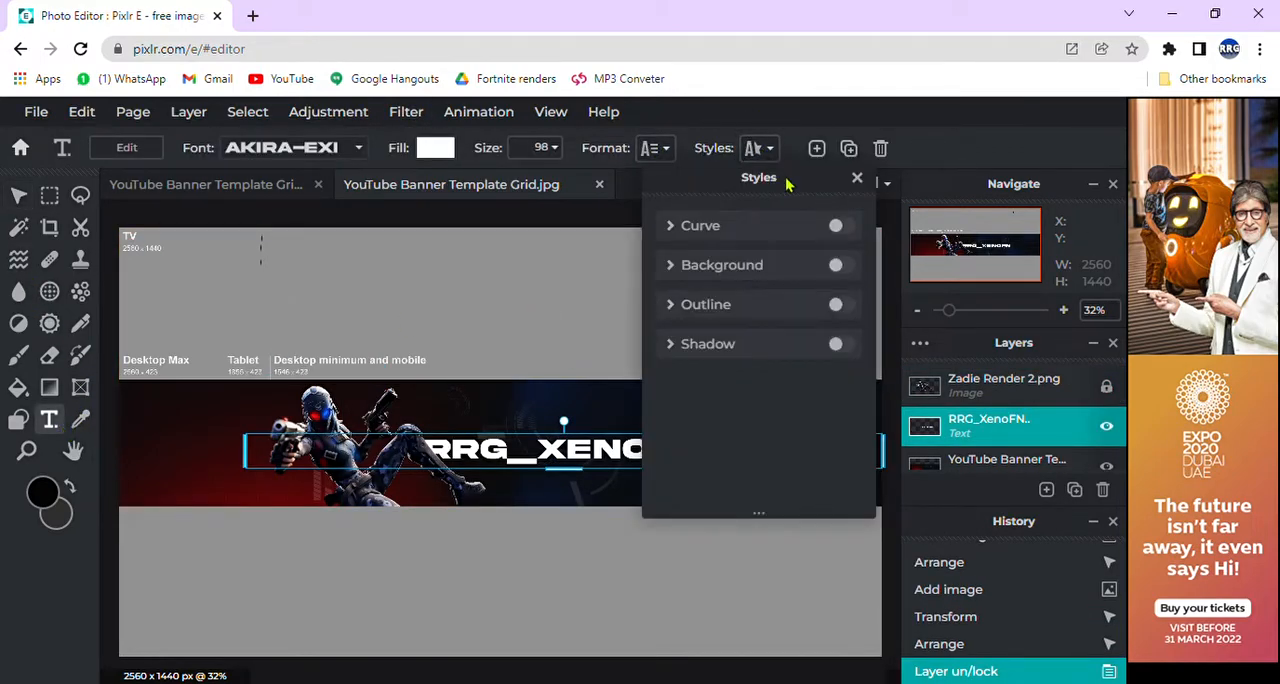
pyautogui.click(789, 344)
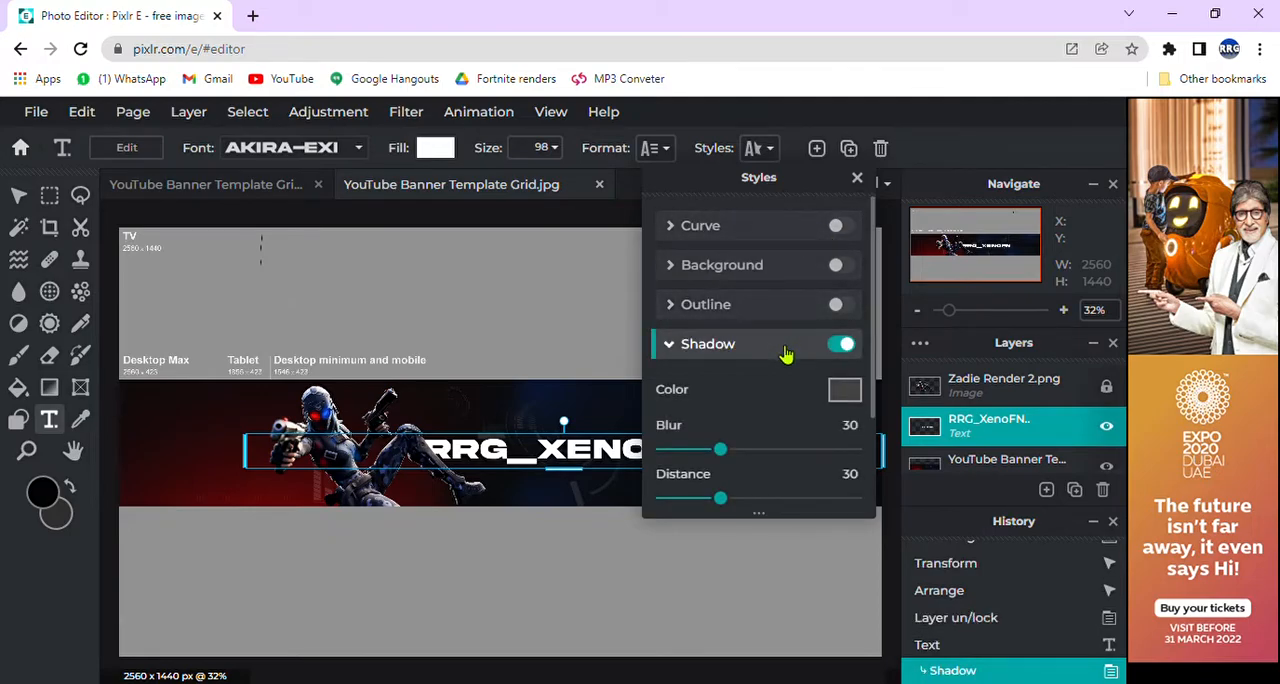
pyautogui.click(845, 391)
pyautogui.click(634, 506)
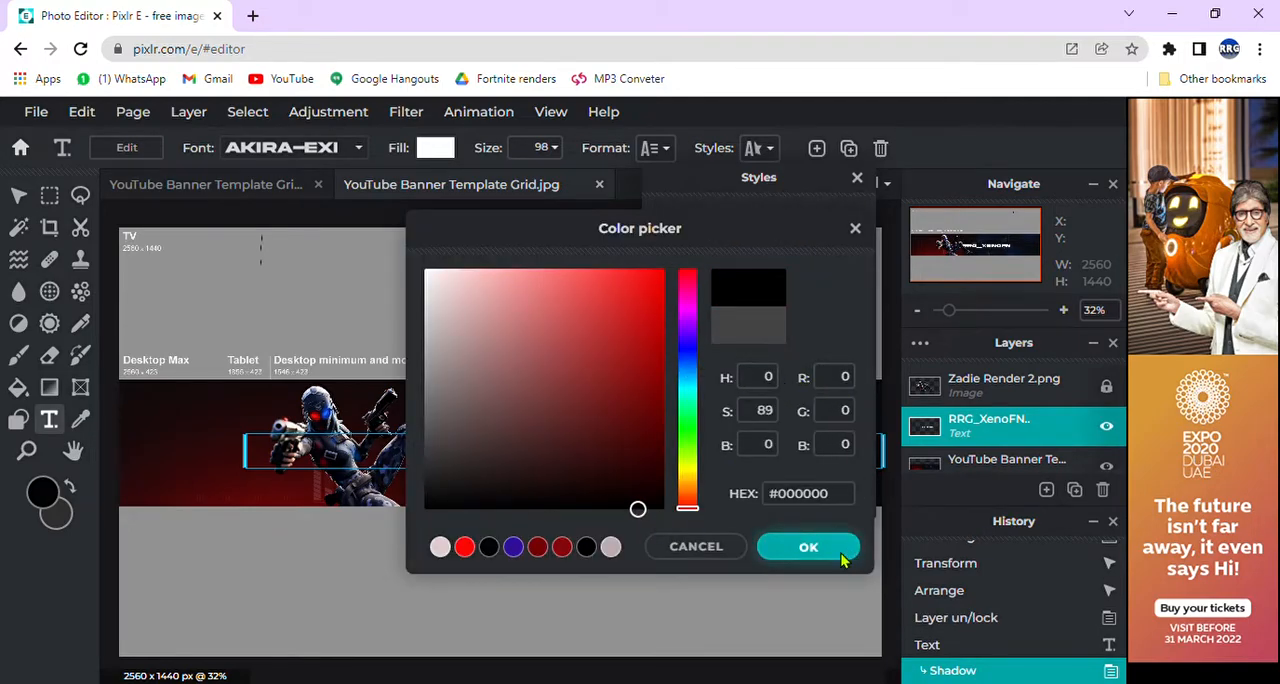
pyautogui.click(846, 550)
# Step: Set the title shadow's blur to 0, raise its opacity, and deselect the text
pyautogui.moveTo(727, 453); pyautogui.dragTo(657, 451)
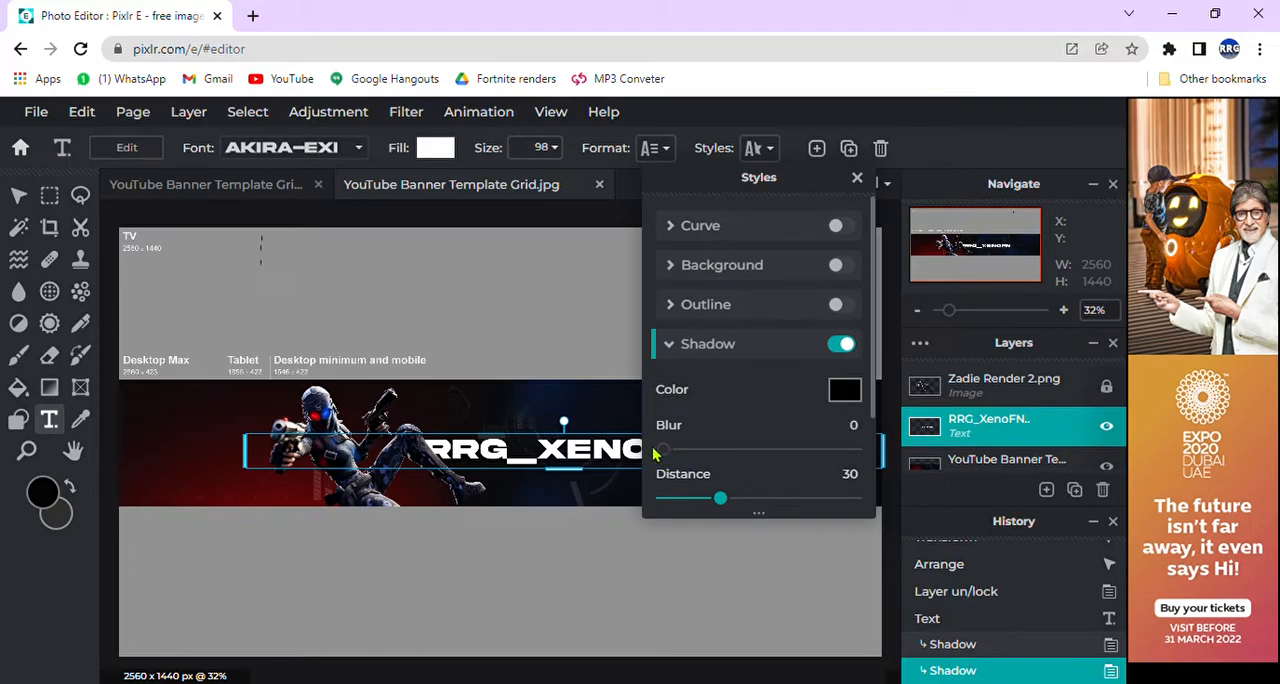
pyautogui.scroll(-1, 705, 443)
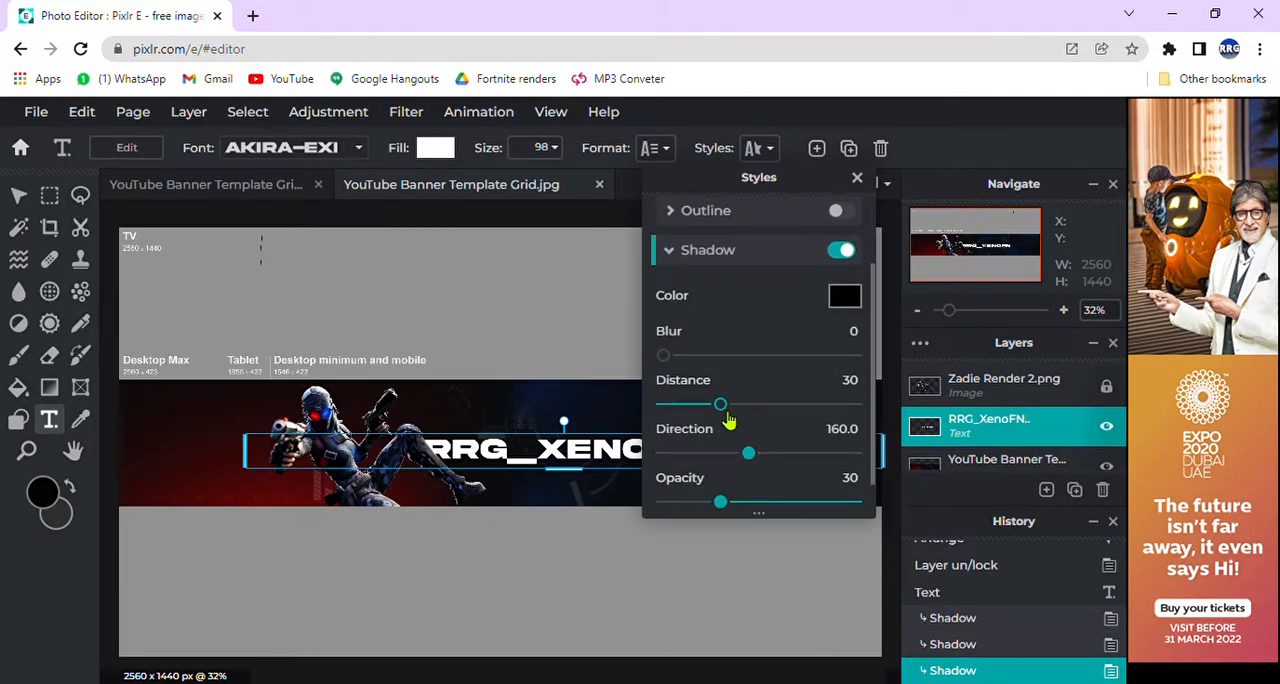
pyautogui.scroll(-1, 790, 430)
pyautogui.moveTo(720, 467); pyautogui.dragTo(1050, 475)
pyautogui.click(1050, 475)
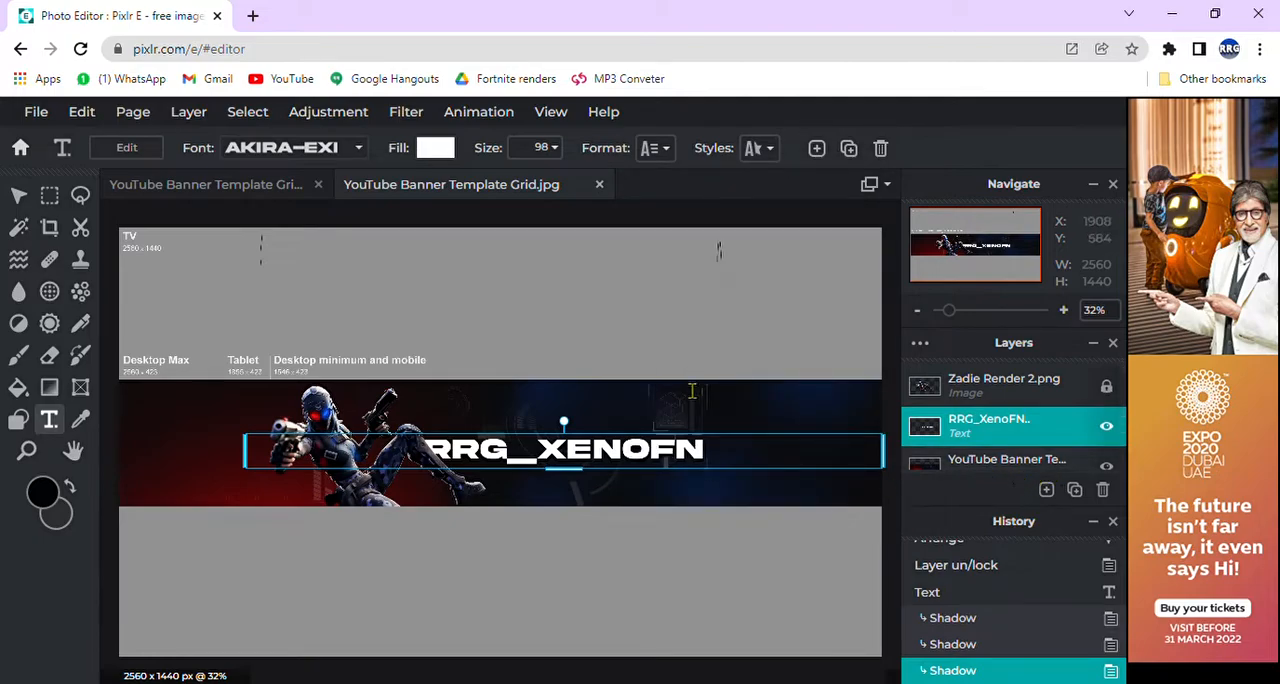
pyautogui.click(660, 512)
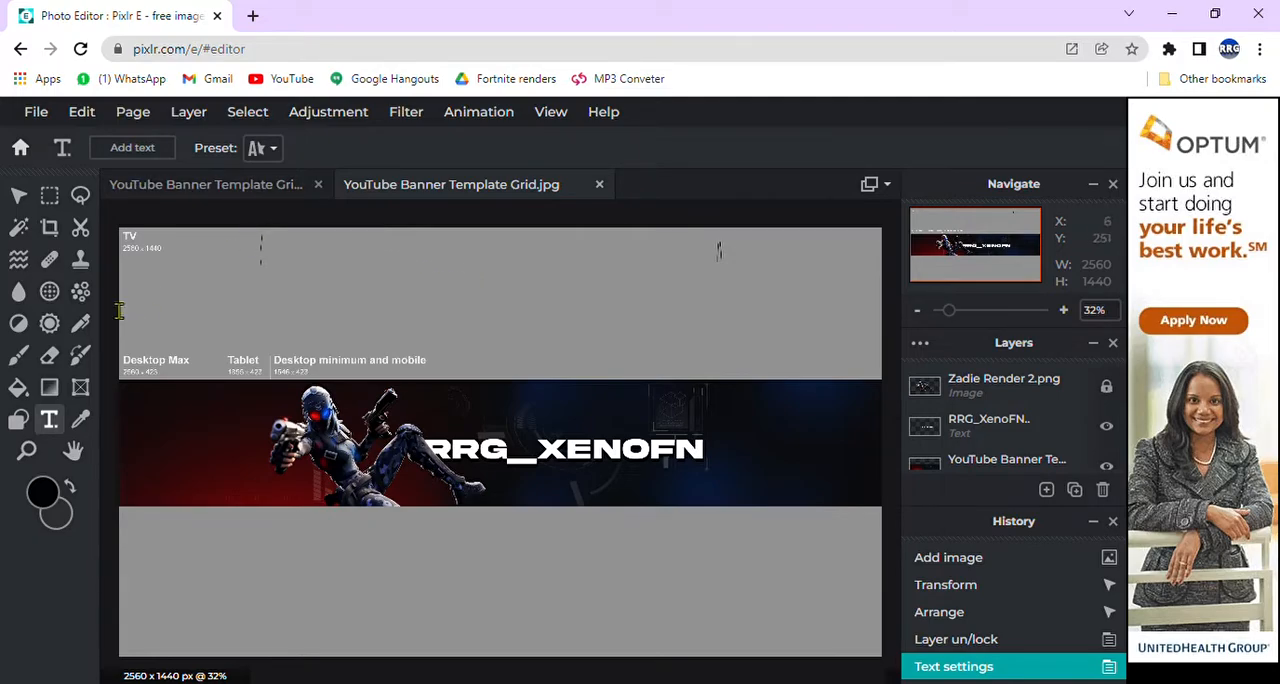
# Step: Set the title text's line space to 1
pyautogui.click(595, 460)
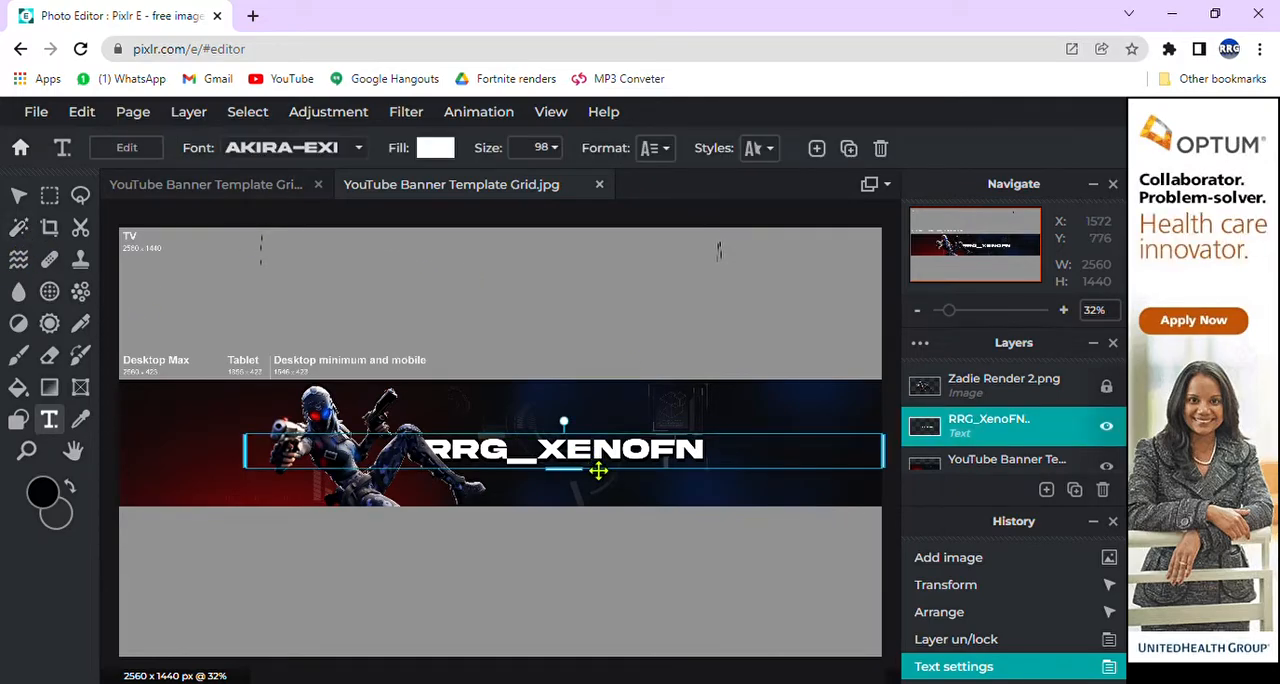
pyautogui.click(659, 151)
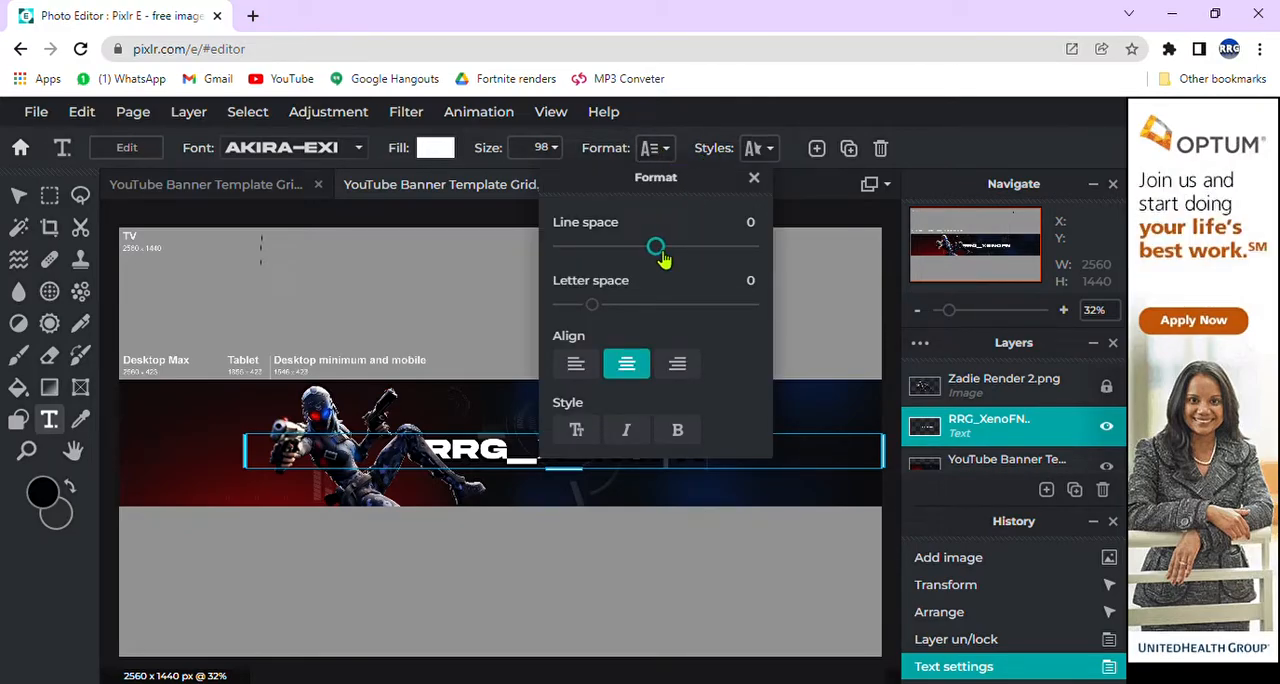
pyautogui.moveTo(664, 258); pyautogui.dragTo(663, 252)
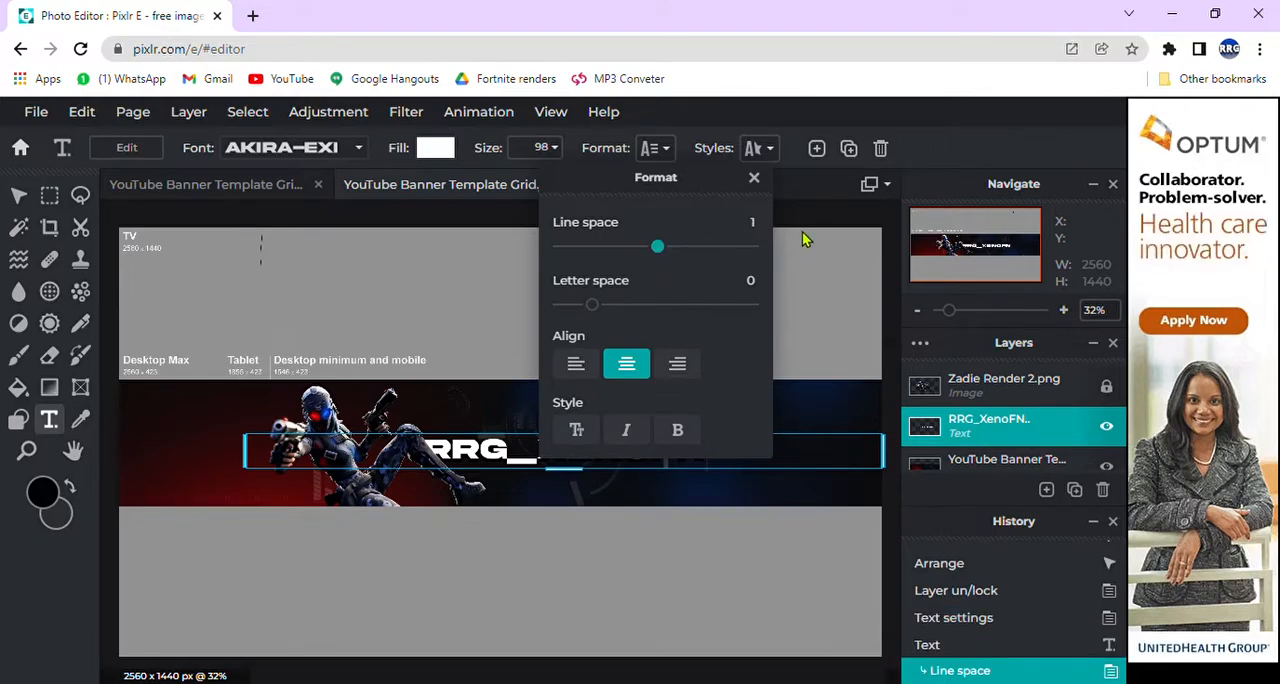
# Step: Enable an outline on the title text and set the outline color to black
pyautogui.click(762, 148)
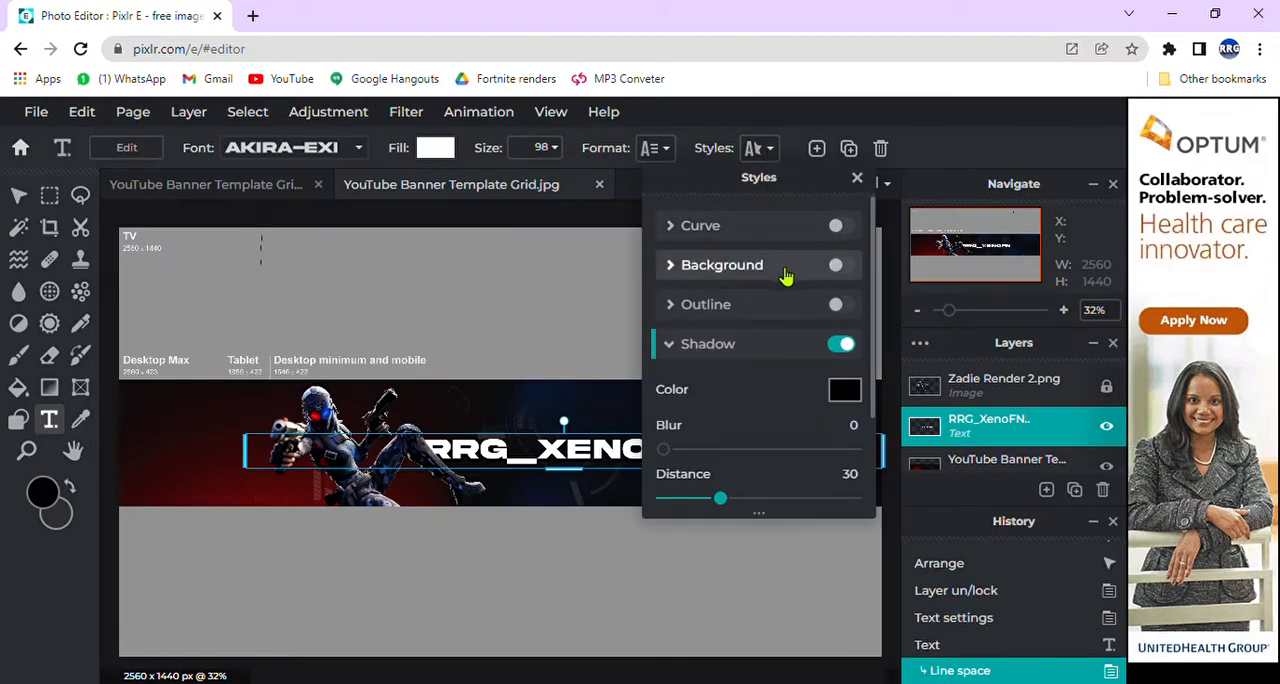
pyautogui.scroll(-3, 790, 285)
pyautogui.scroll(3, 757, 340)
pyautogui.click(751, 306)
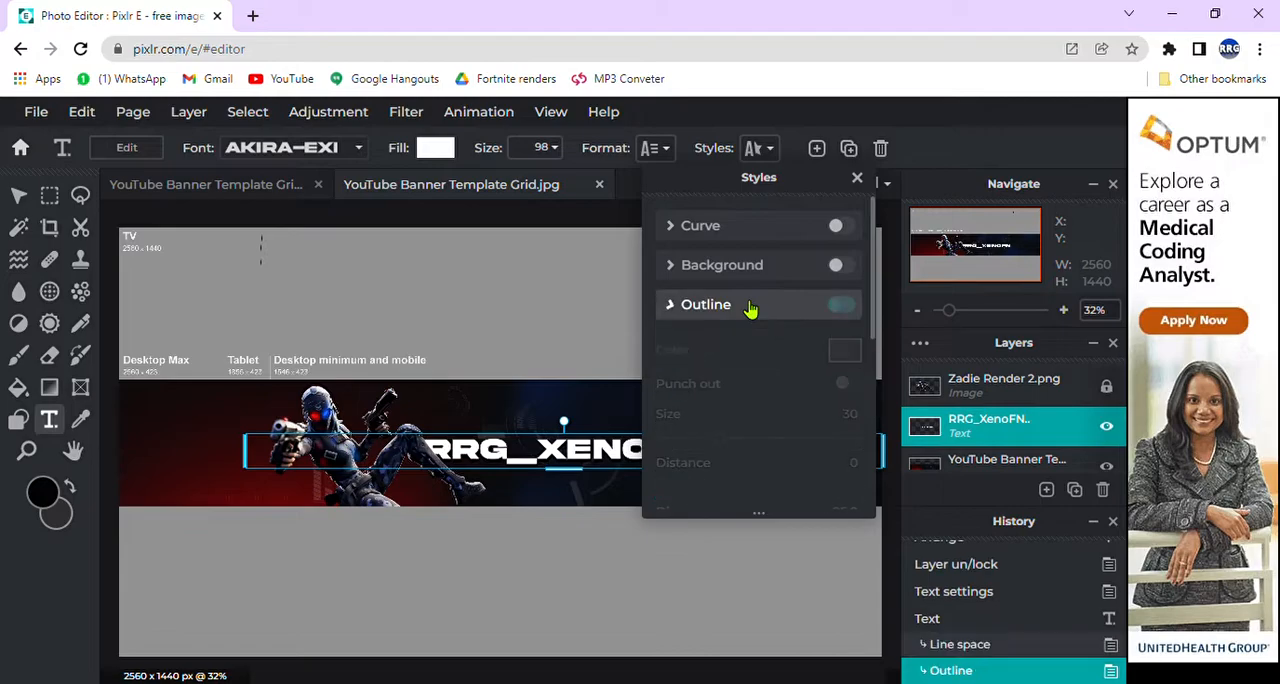
pyautogui.click(845, 351)
pyautogui.click(625, 396)
pyautogui.moveTo(644, 440); pyautogui.dragTo(663, 508)
pyautogui.click(816, 544)
# Step: Reduce the title outline's size to about 6 and deselect the text
pyautogui.moveTo(729, 436); pyautogui.dragTo(674, 442)
pyautogui.scroll(-1, 706, 424)
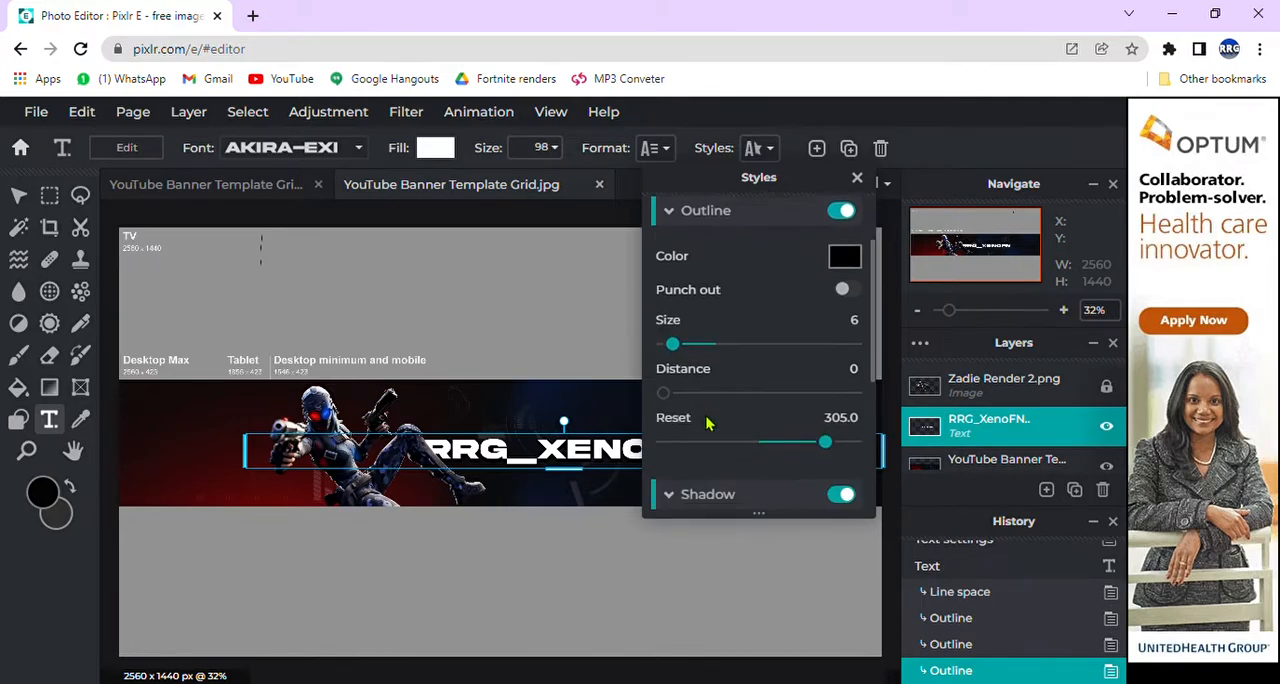
pyautogui.scroll(-2, 710, 420)
pyautogui.scroll(2, 777, 371)
pyautogui.moveTo(676, 351); pyautogui.dragTo(672, 347)
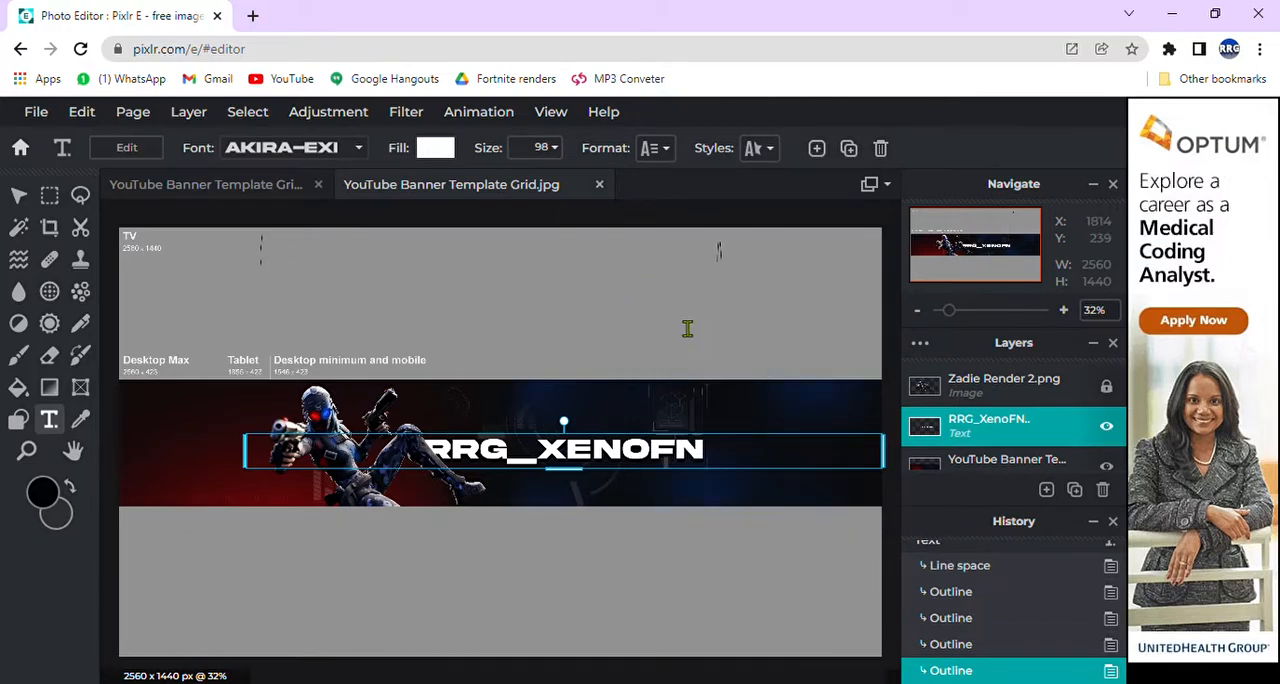
pyautogui.click(753, 345)
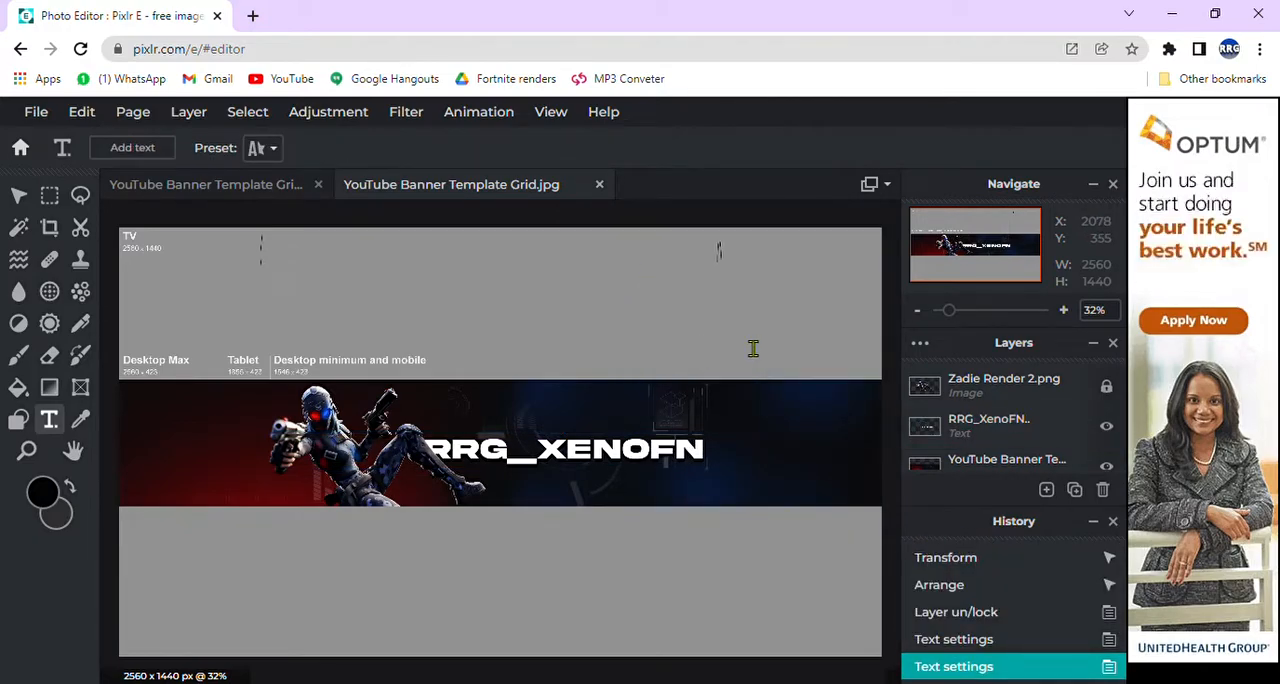